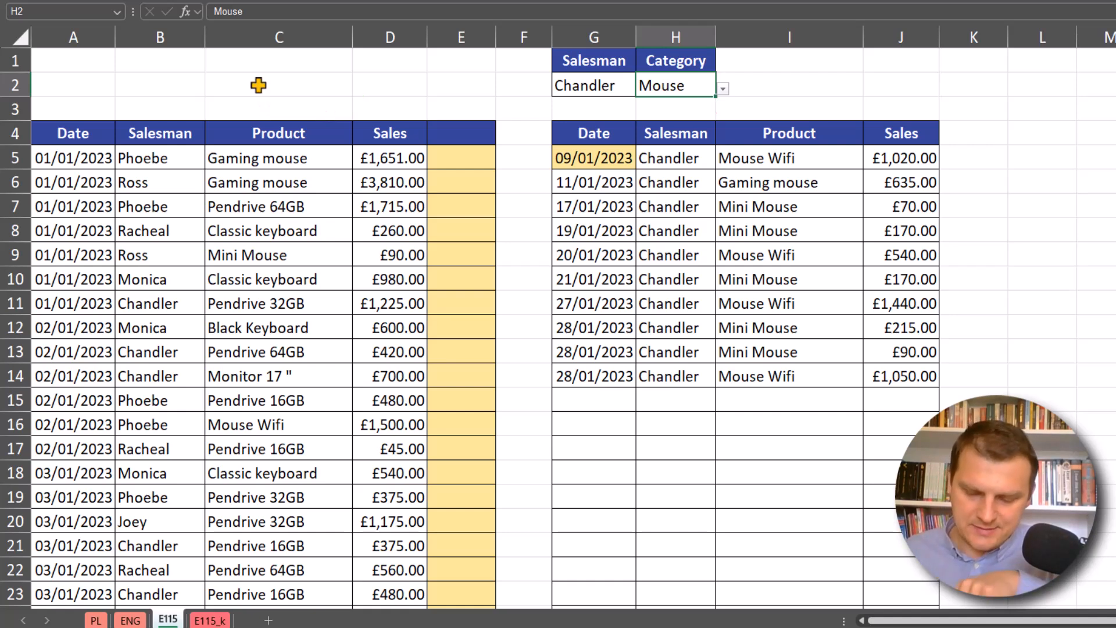
- Compare the product names in the sales table with the category chosen in H2 on the finished sheet
left_click(320, 155)
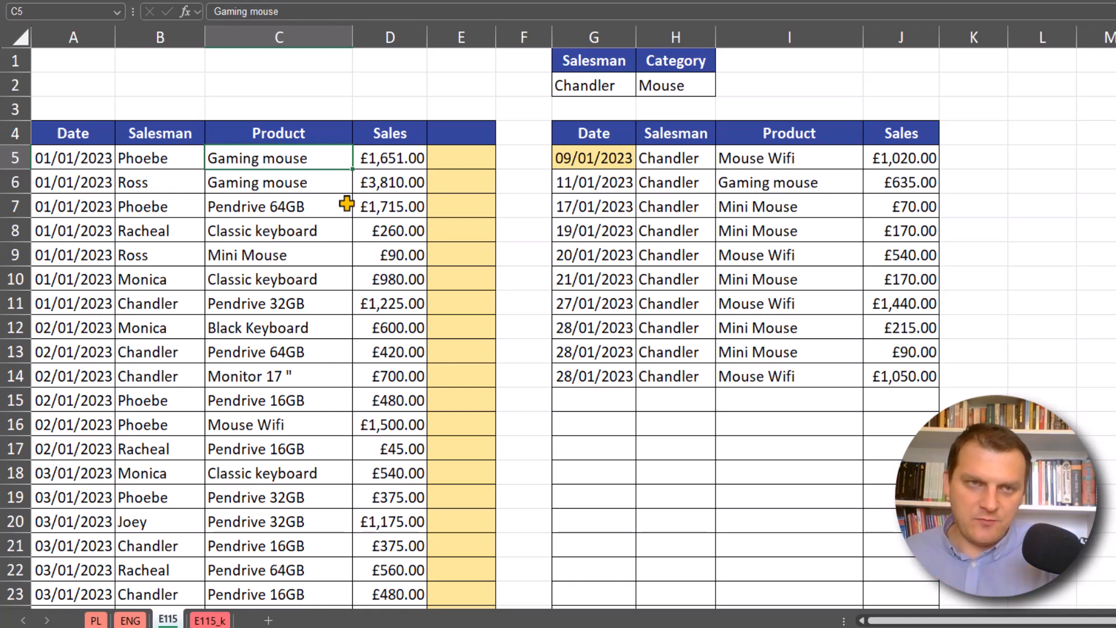
left_click(673, 88)
left_click(290, 156)
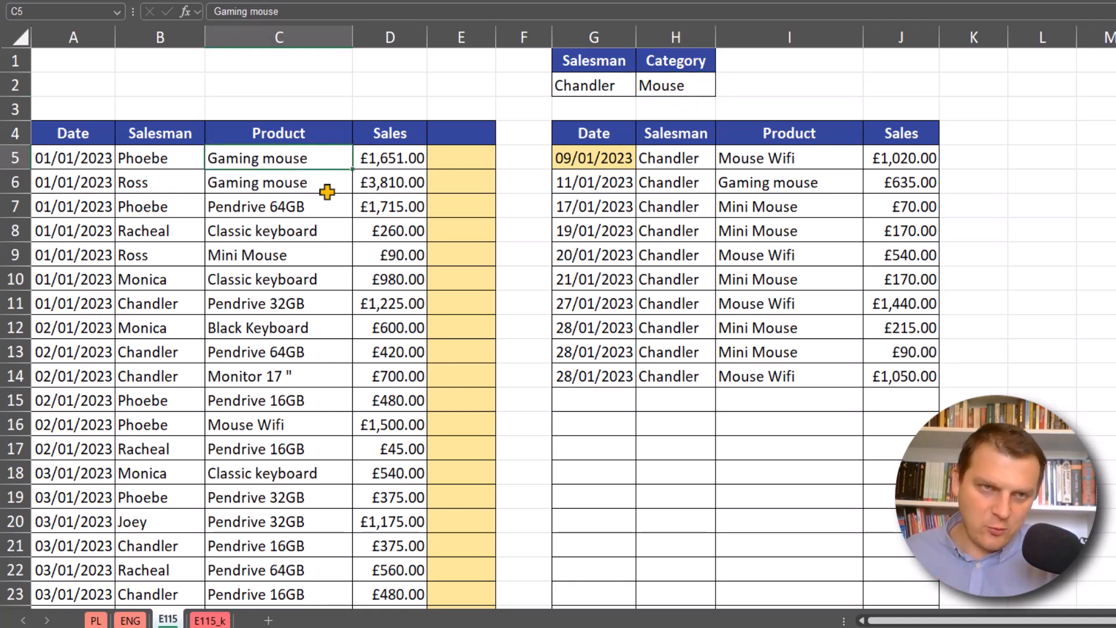
left_click(313, 251)
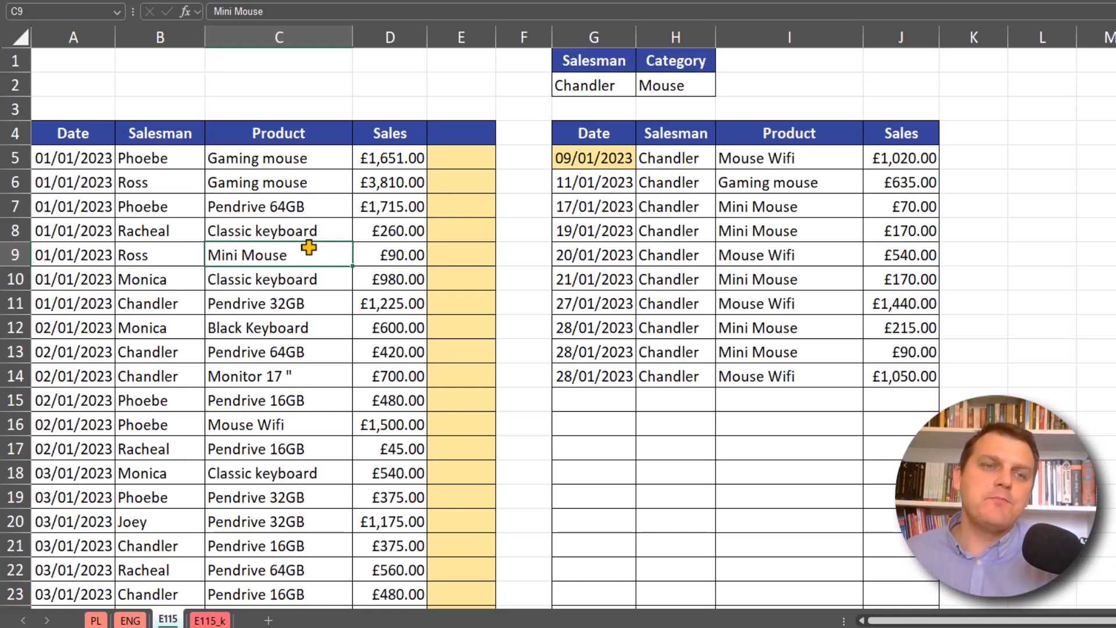
left_click(297, 166)
left_click(668, 85)
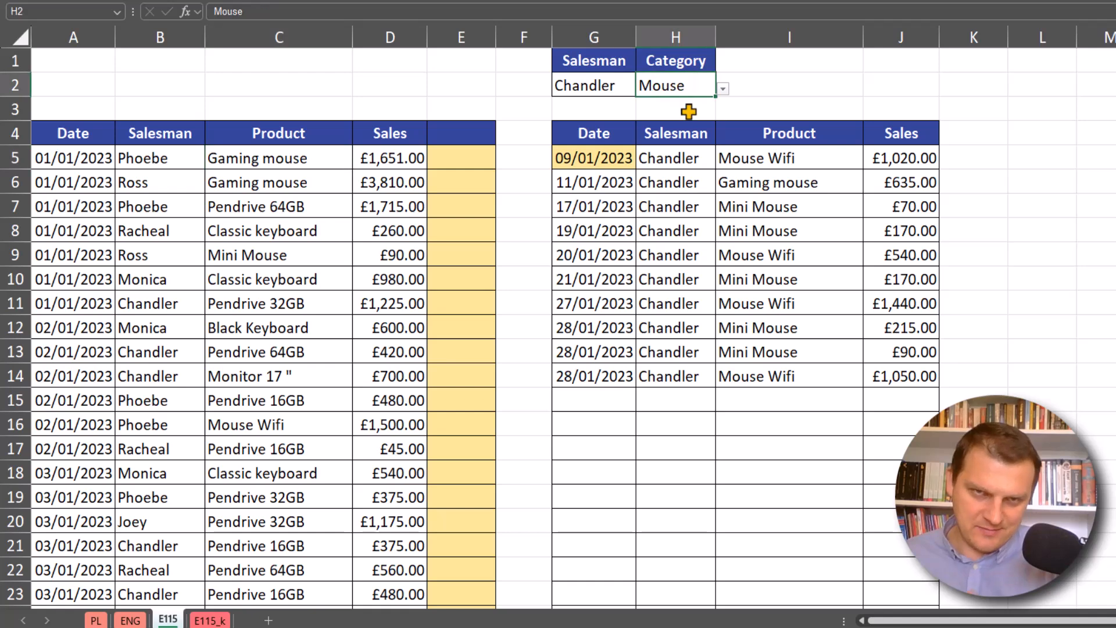
left_click(297, 155)
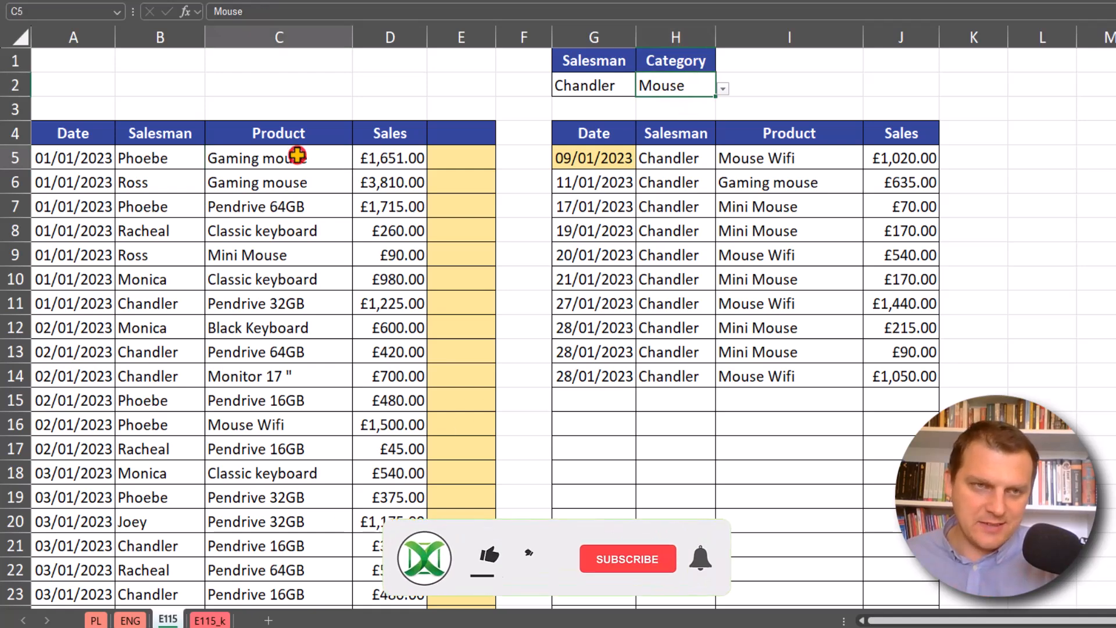
- On sheet E115_k, enter =SEARCH($H$2,C5) in E5 and fill it down the helper column
left_click(210, 620)
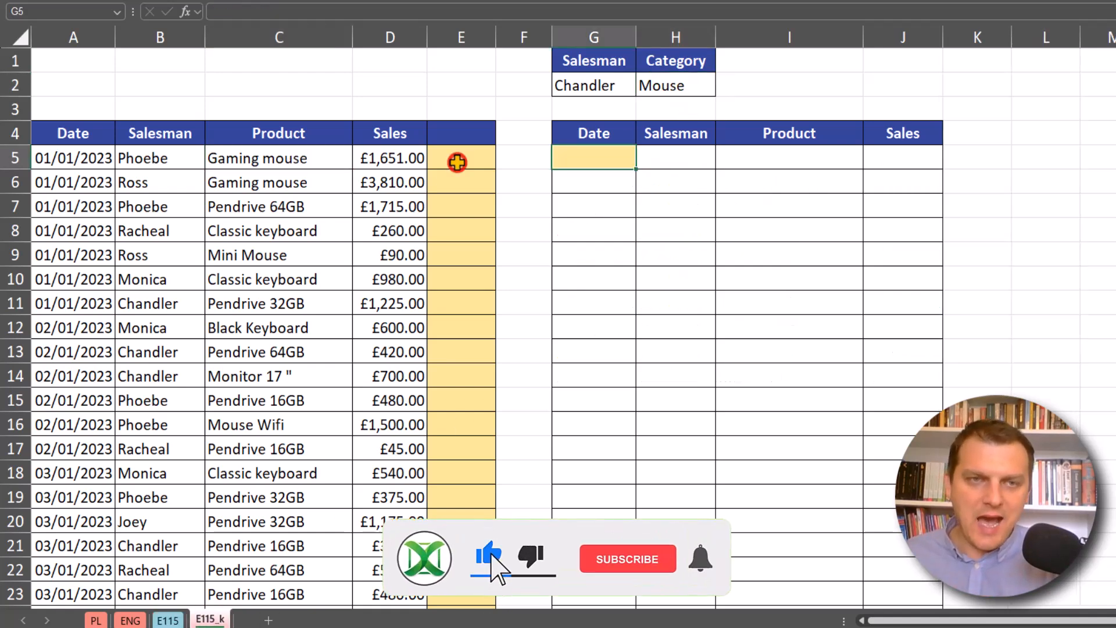
left_click(457, 162)
type("=")
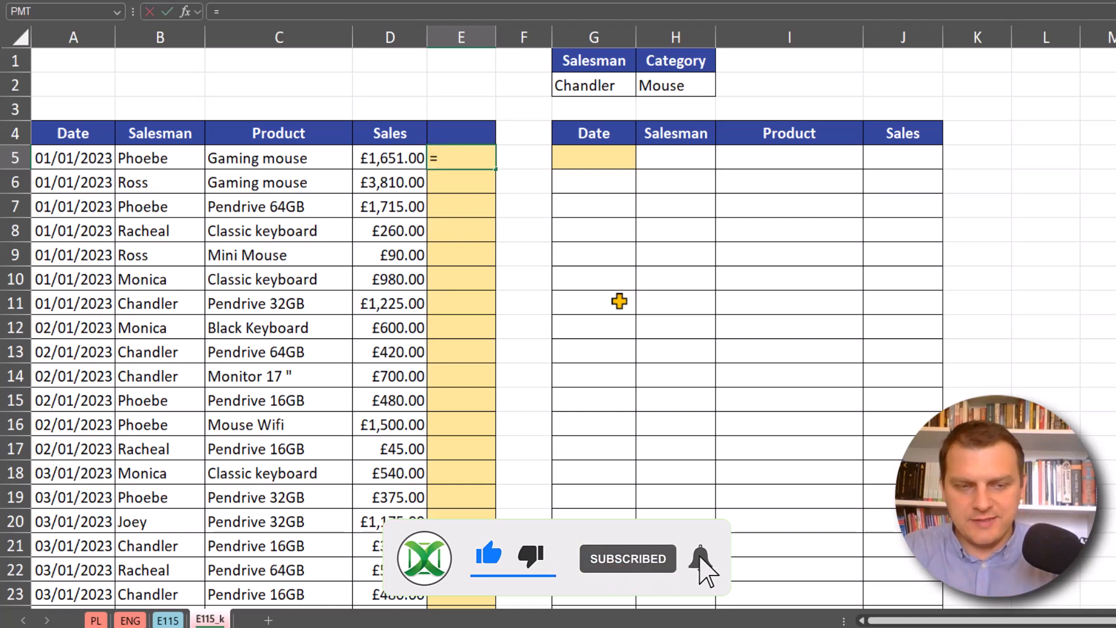
type("se")
key("Tab")
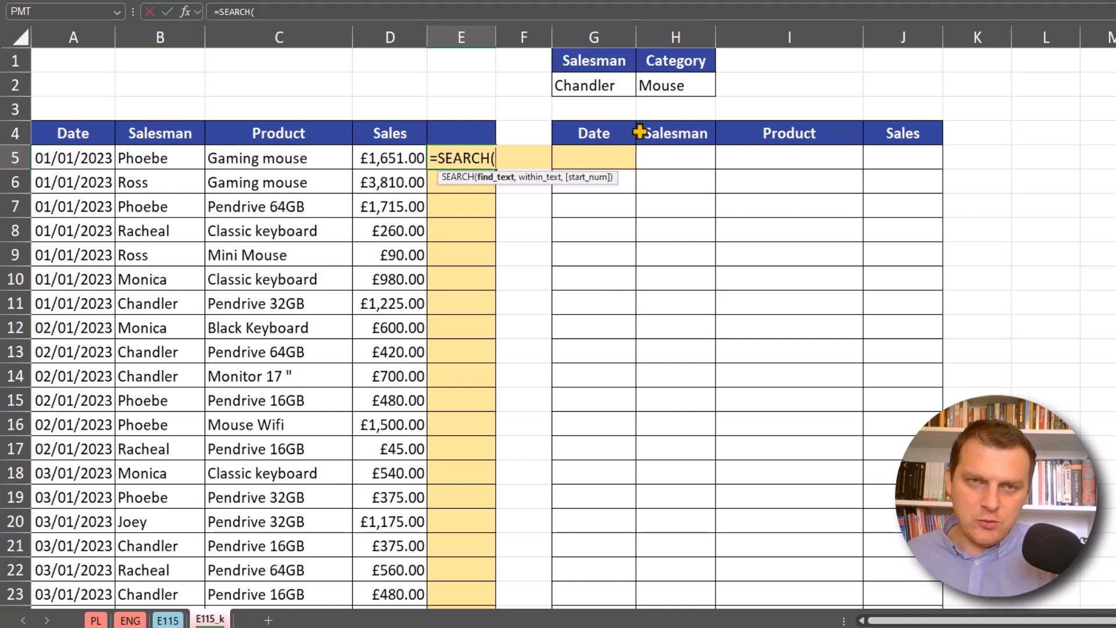
left_click(680, 87)
key("F4")
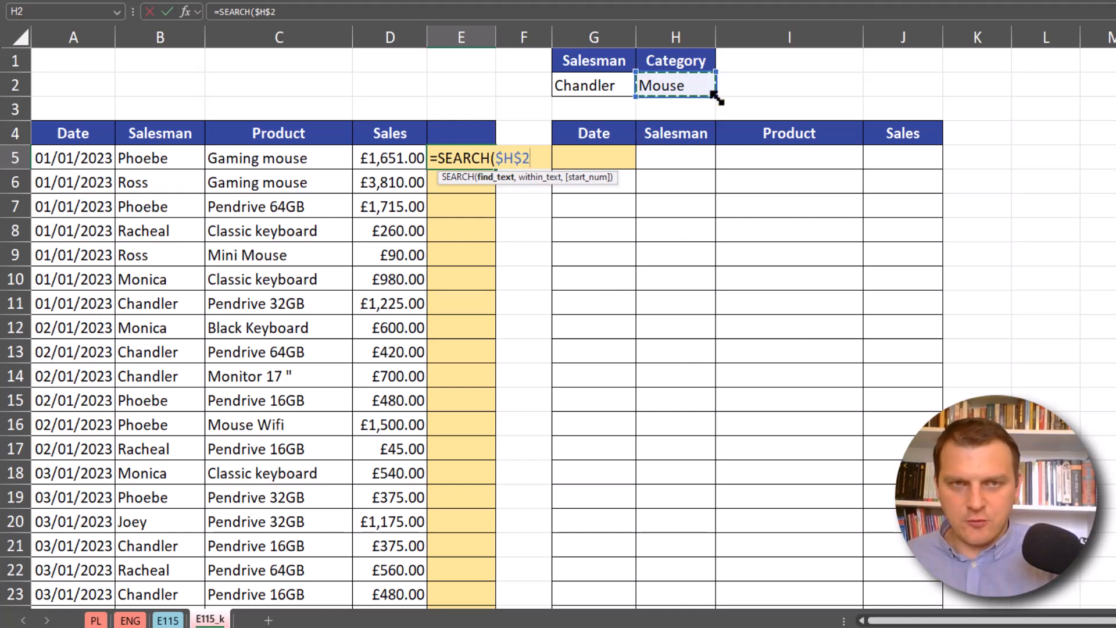
type(",")
left_click(291, 156)
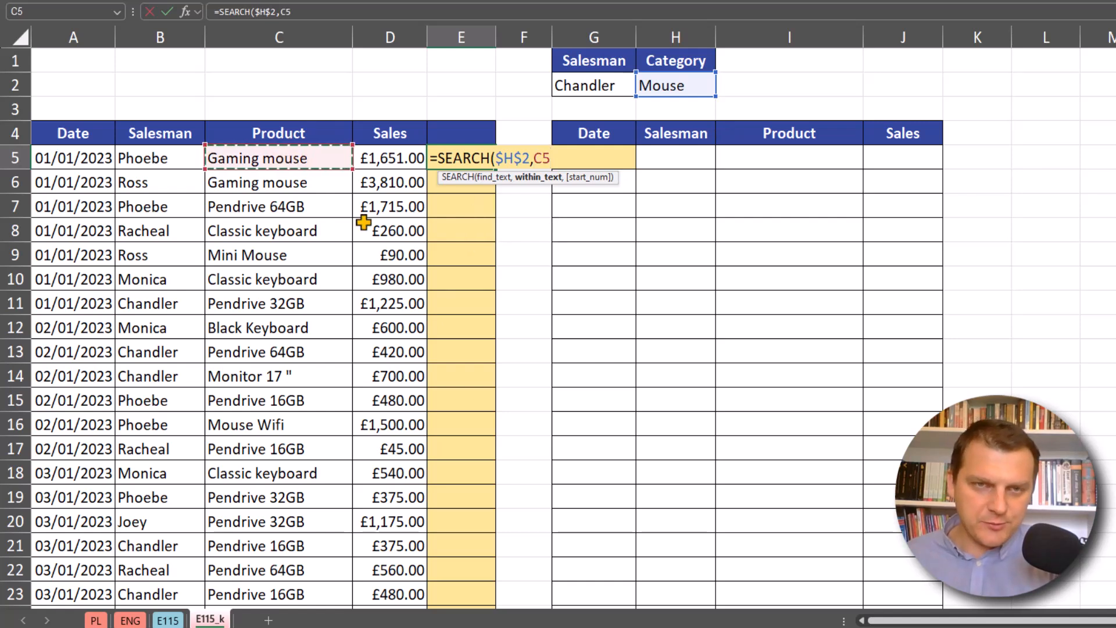
type(")")
key("ctrl+Return")
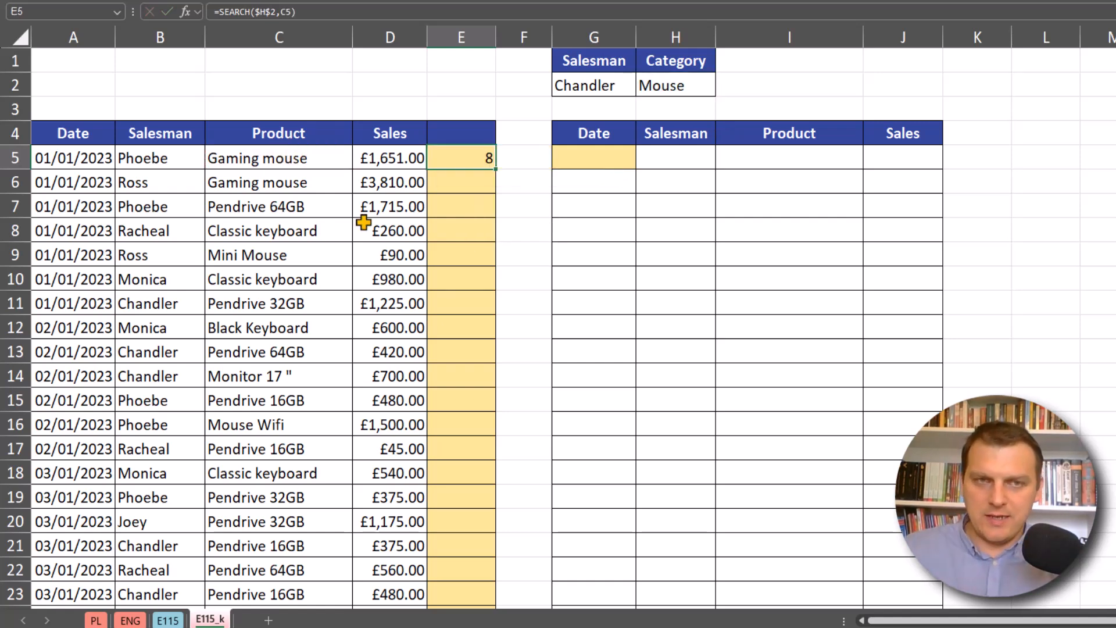
double_click(495, 169)
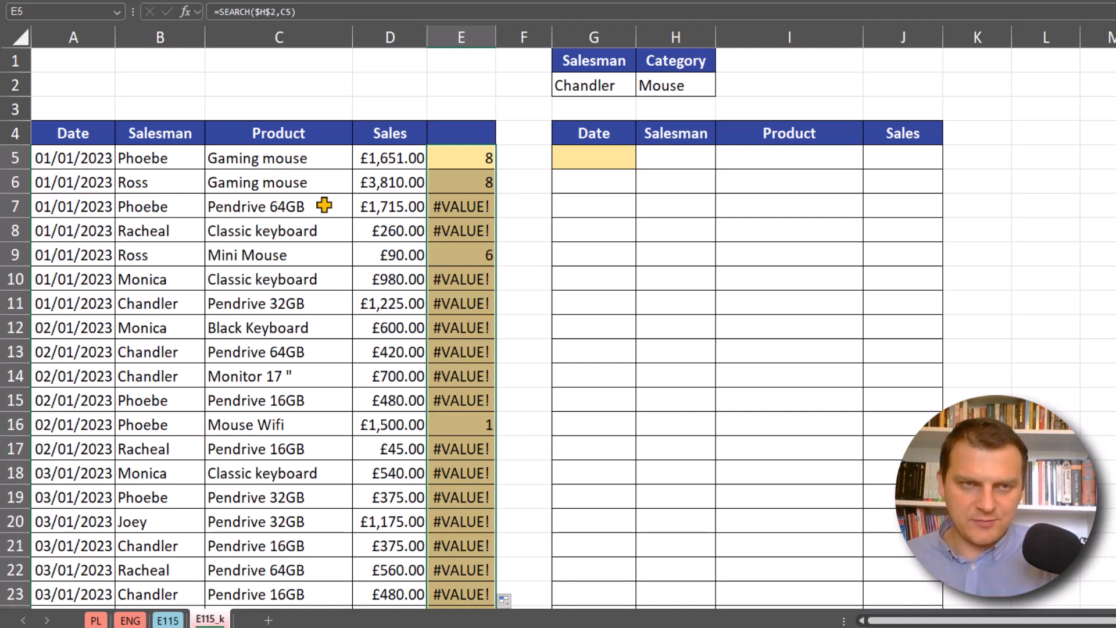
- Inspect the SEARCH results in E5, E9, E16 and E7 for matching and non-matching products
left_click(480, 161)
left_click(477, 260)
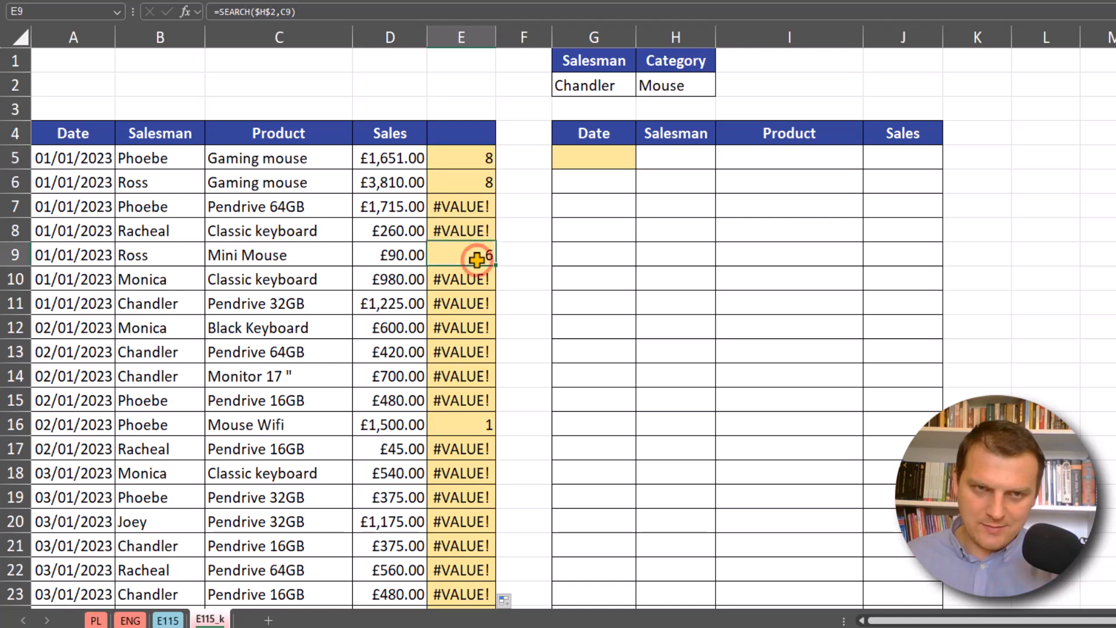
left_click(479, 428)
left_click(466, 204)
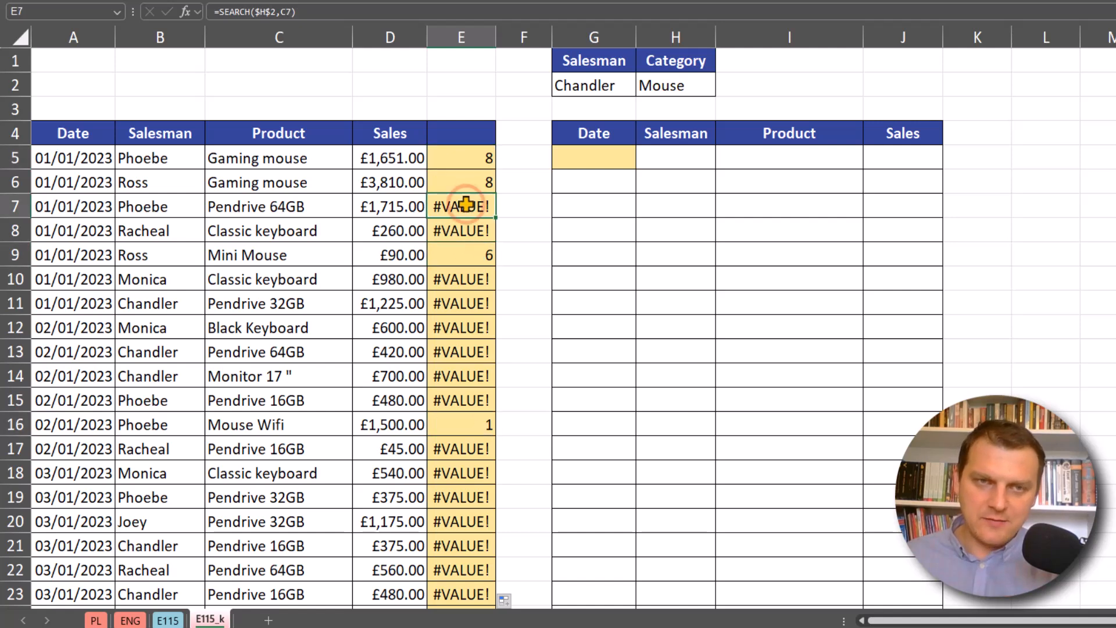
- Wrap the E5 formula in ISNUMBER as =ISNUMBER(SEARCH($H$2,C5)) and fill it down the helper column
left_click(469, 159)
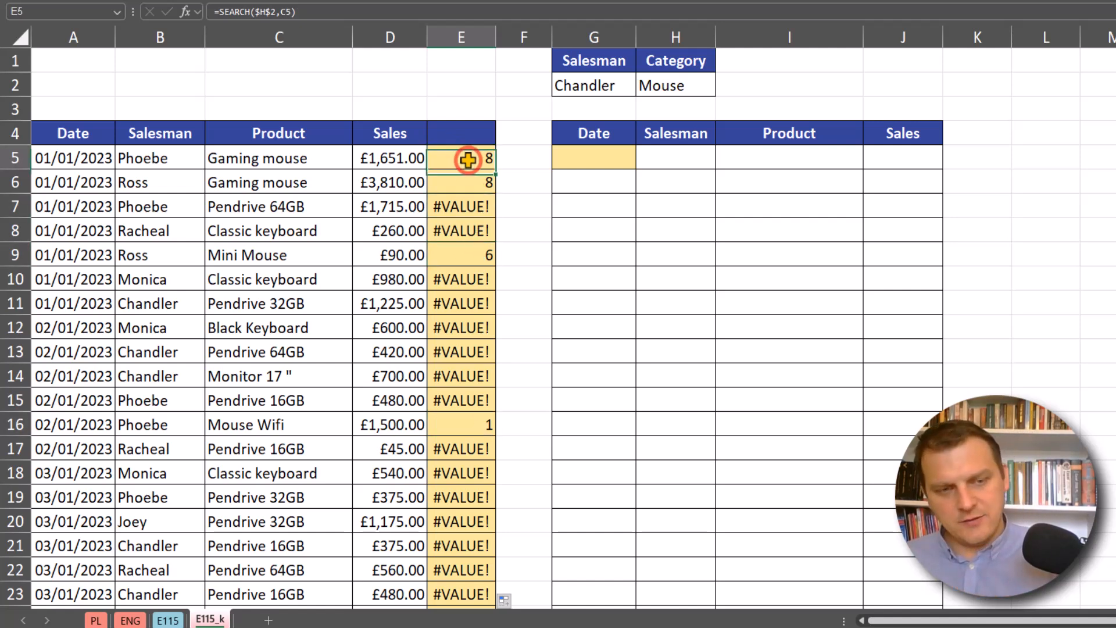
double_click(438, 158)
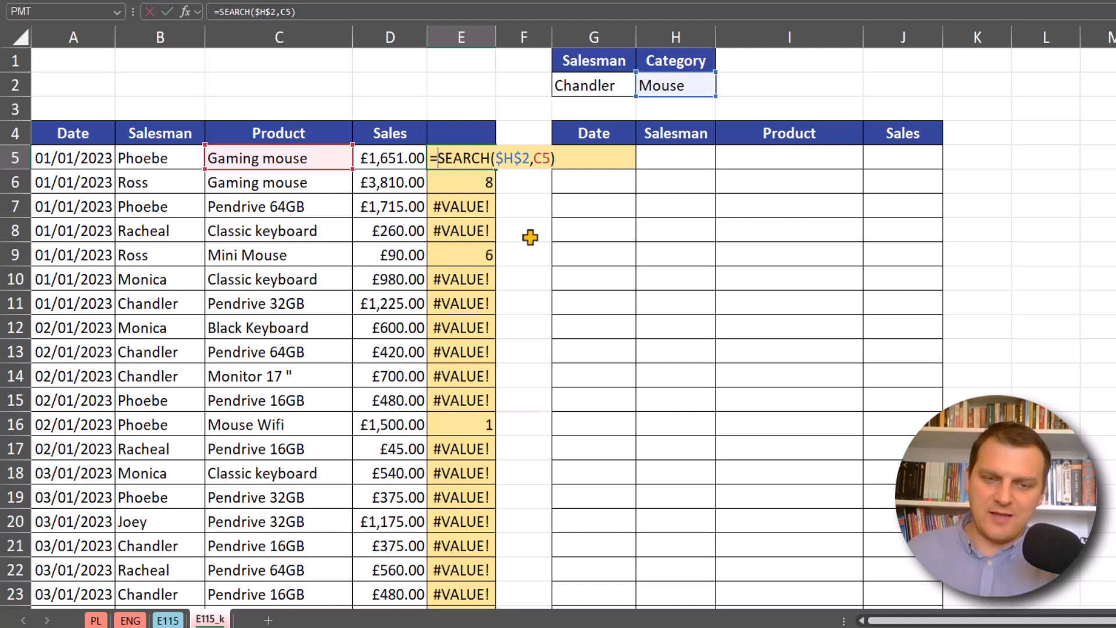
type("isn")
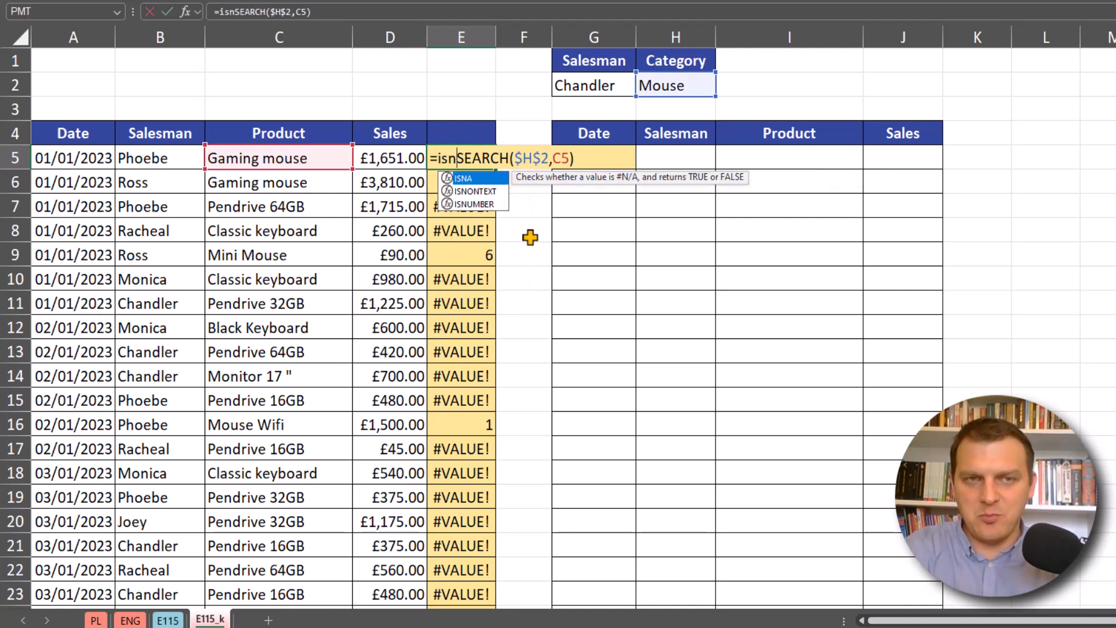
key("Down")
key("Down")
key("Tab")
type(")")
key("ctrl+Return")
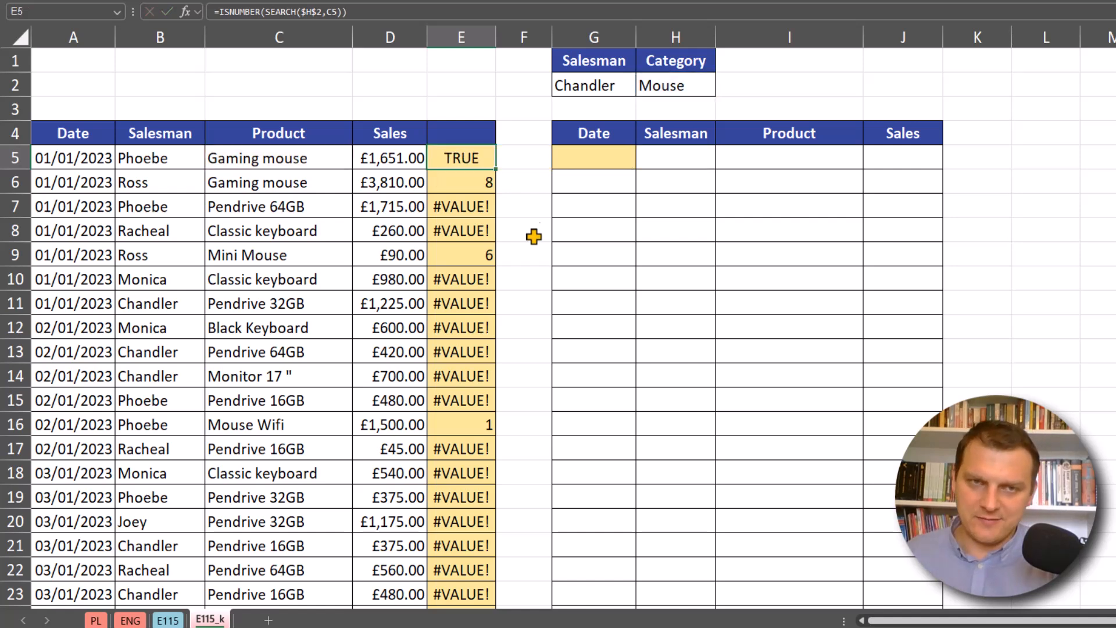
double_click(495, 168)
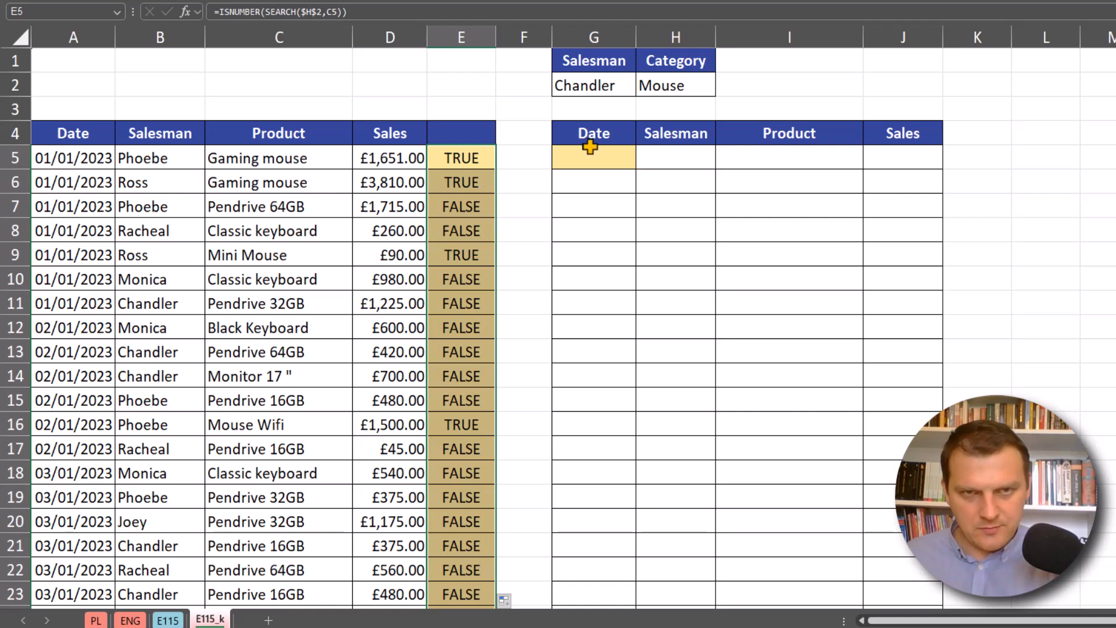
- Start a FILTER formula in G5 with the sales data A5:D172 as its array
left_click(617, 158)
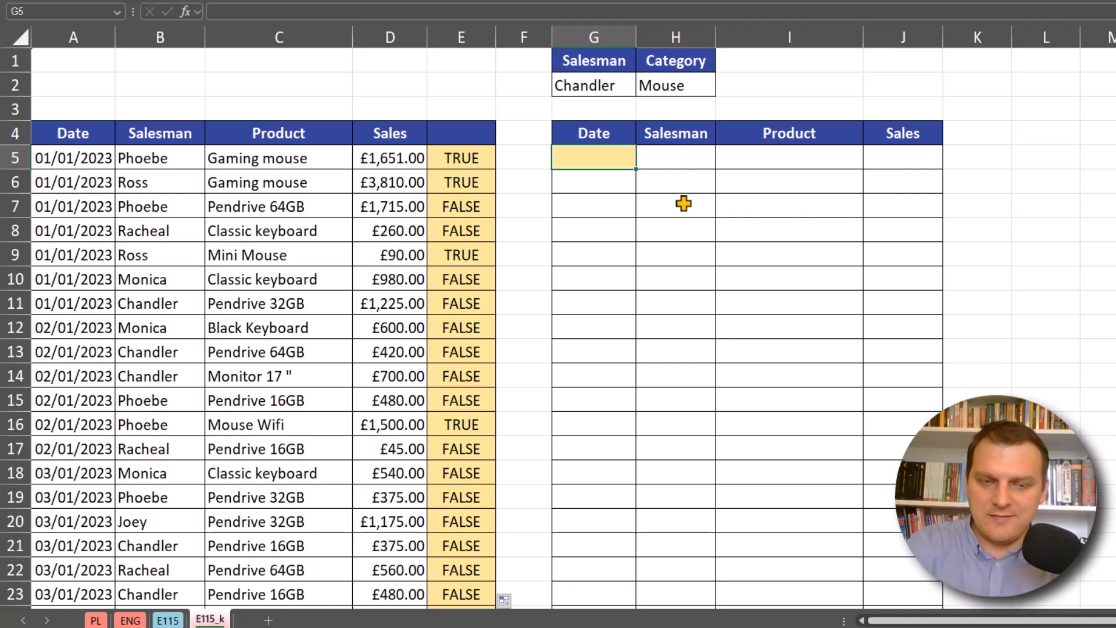
type("=fi")
key("Down")
key("Tab")
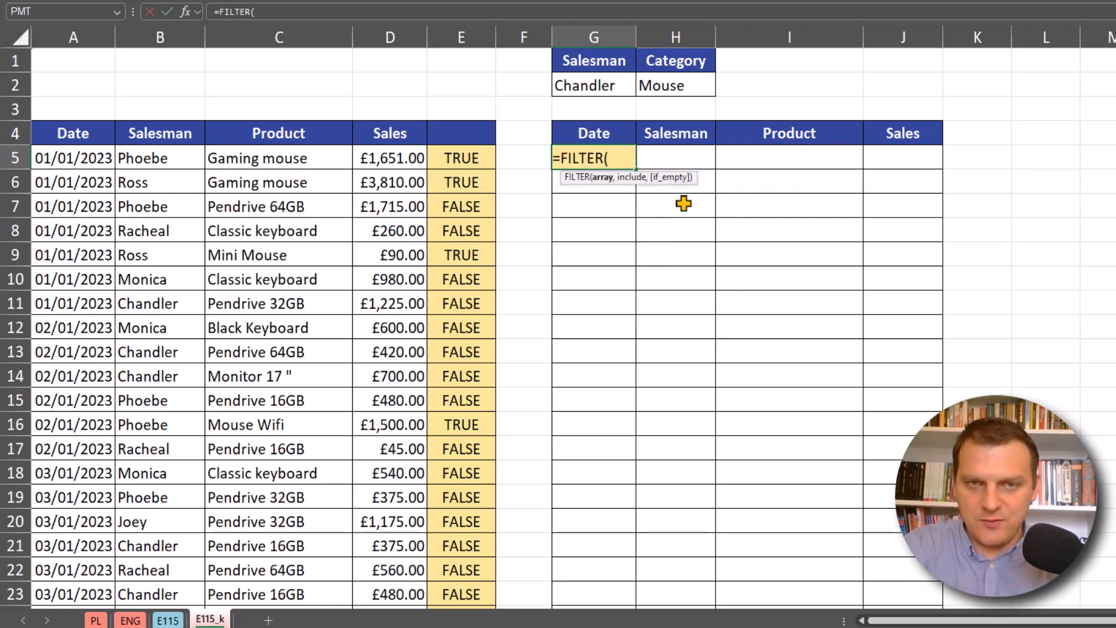
left_click_drag(389, 161, 384, 163)
key("ctrl+shift+Down")
key("ctrl+BackSpace")
type(",")
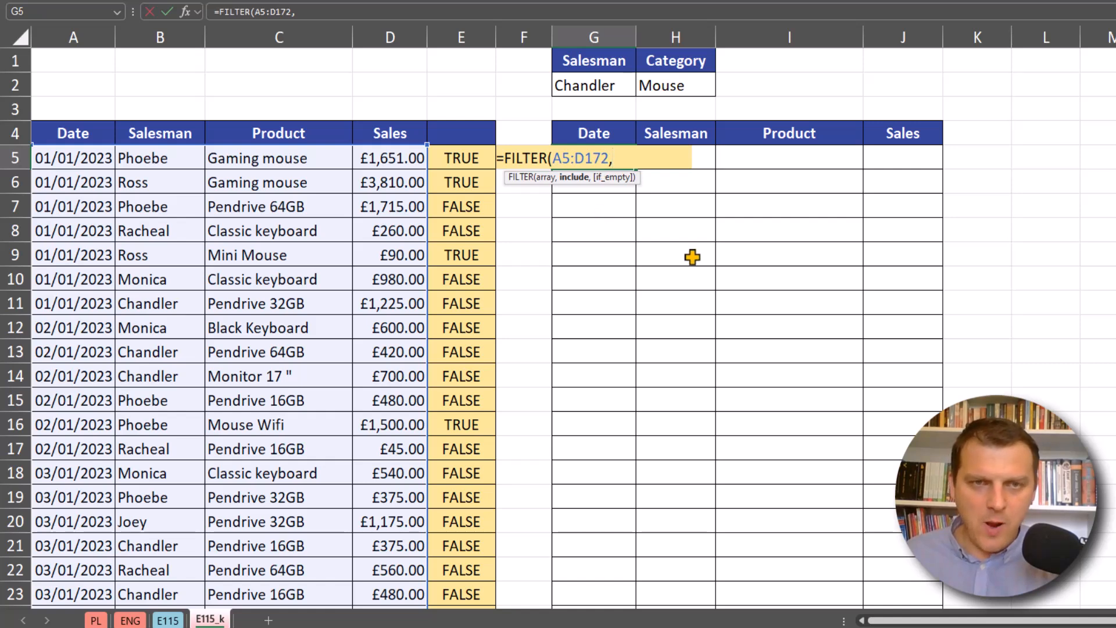
- Add SEARCH(H2,C5:C172) as the include argument of the FILTER formula
type("se")
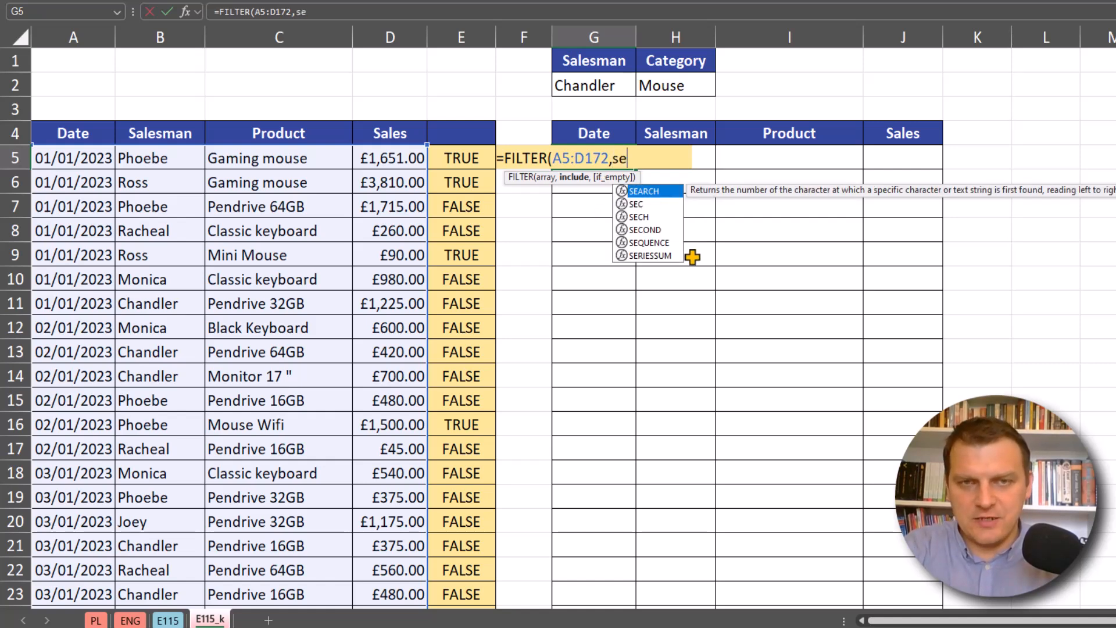
key("Tab")
left_click(693, 76)
type(",")
left_click(291, 167)
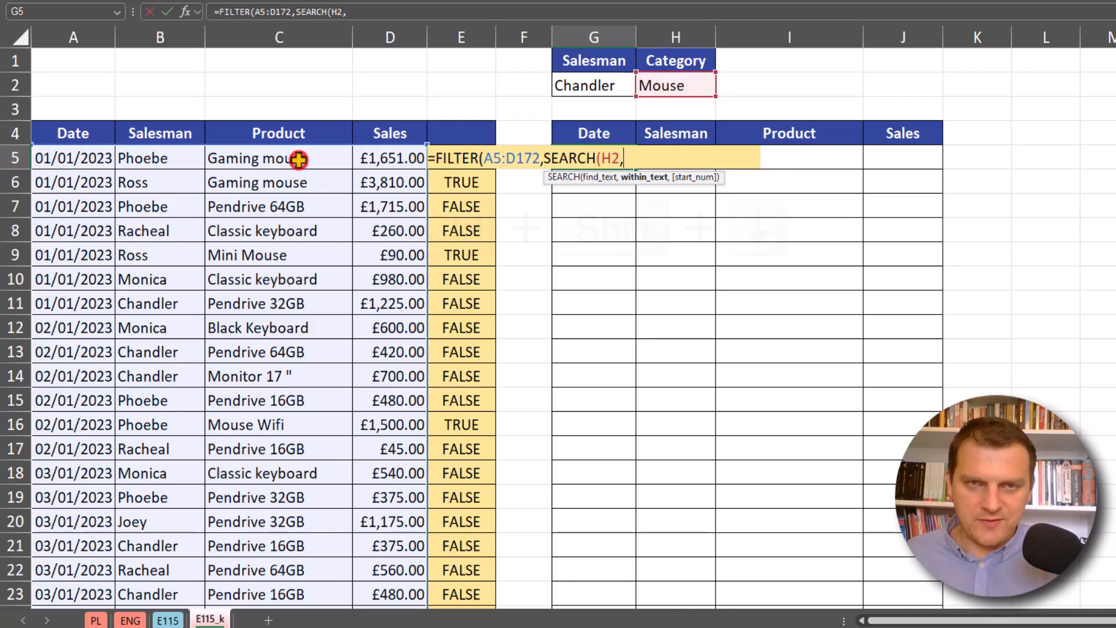
key("ctrl+shift+Down")
key("ctrl+BackSpace")
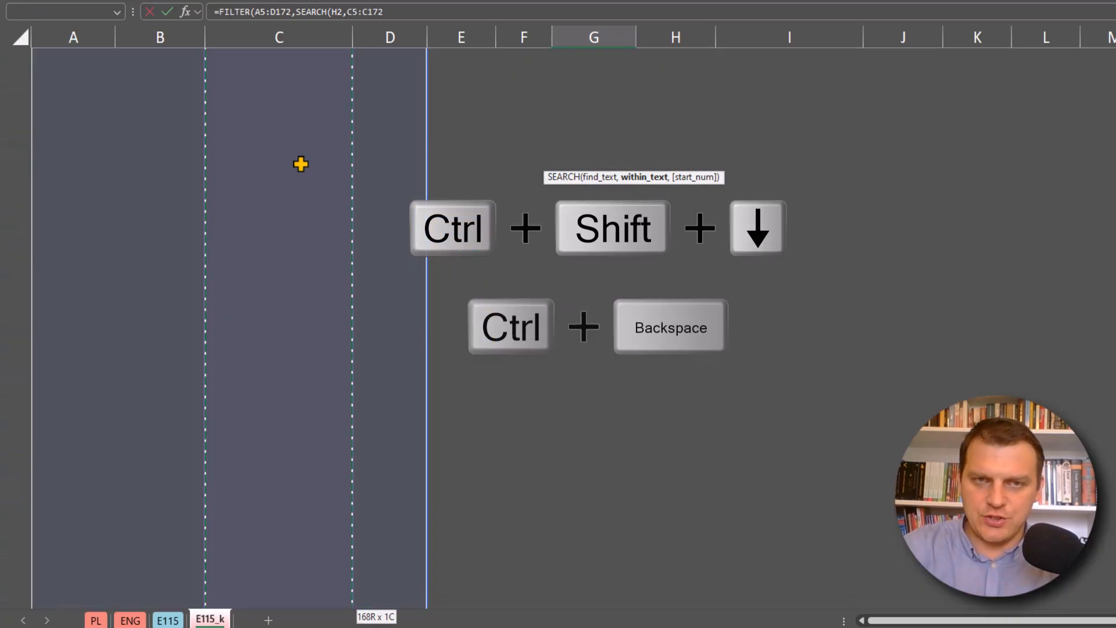
type(")")
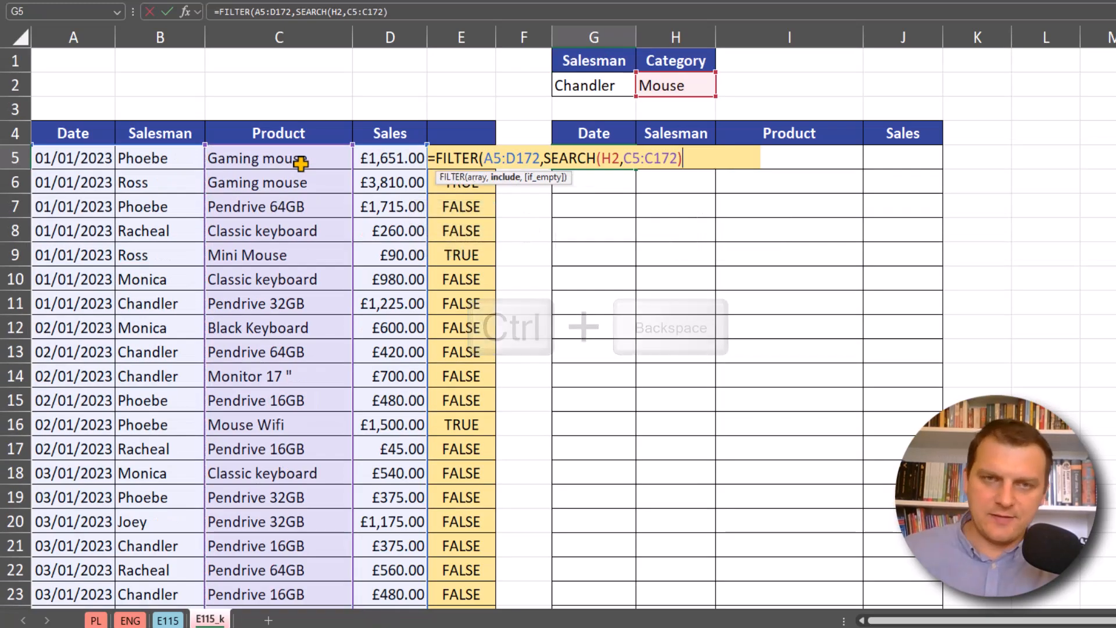
- Wrap the SEARCH part in ISNUMBER and enter the completed formula =FILTER(A5:D172,ISNUMBER(SEARCH(H2,C5:C172))) in G5
left_click(547, 158)
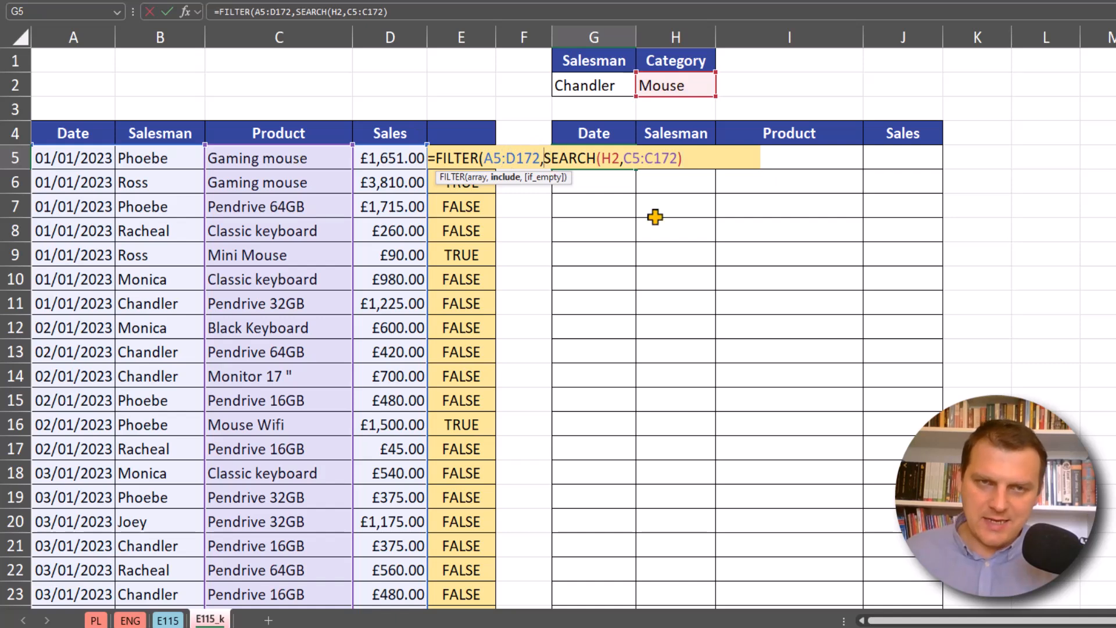
type("isn")
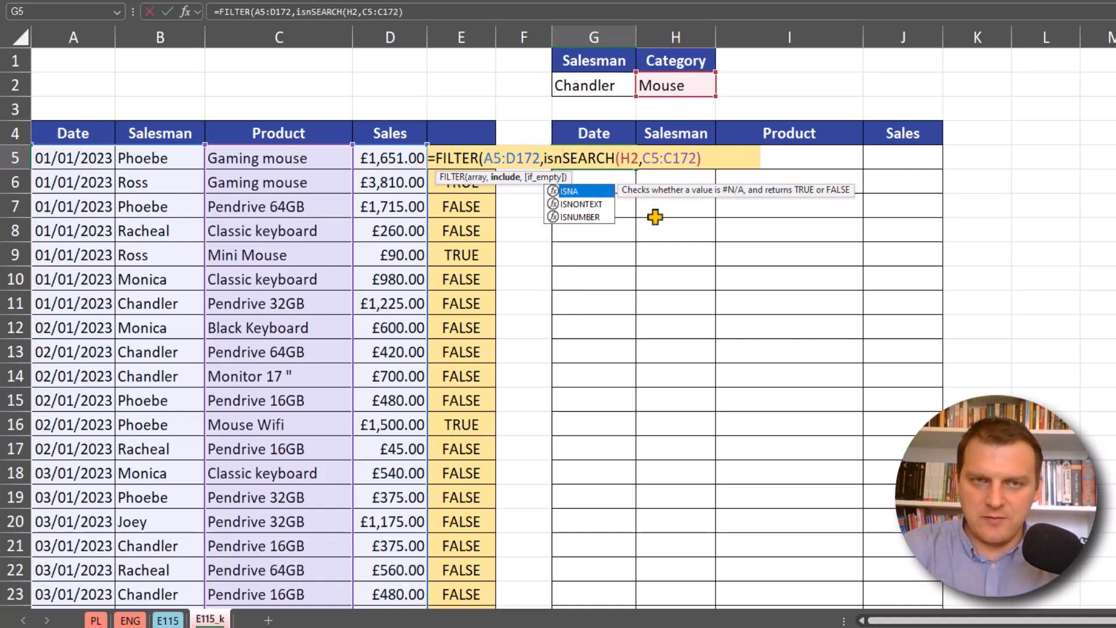
key("Down")
key("Down")
key("Tab")
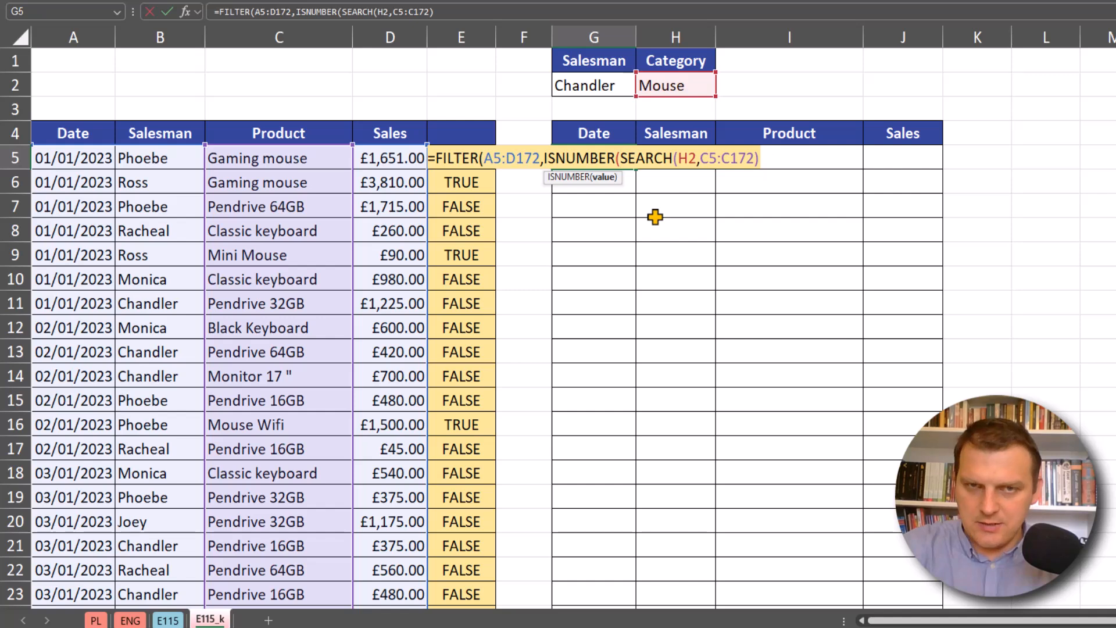
type("))")
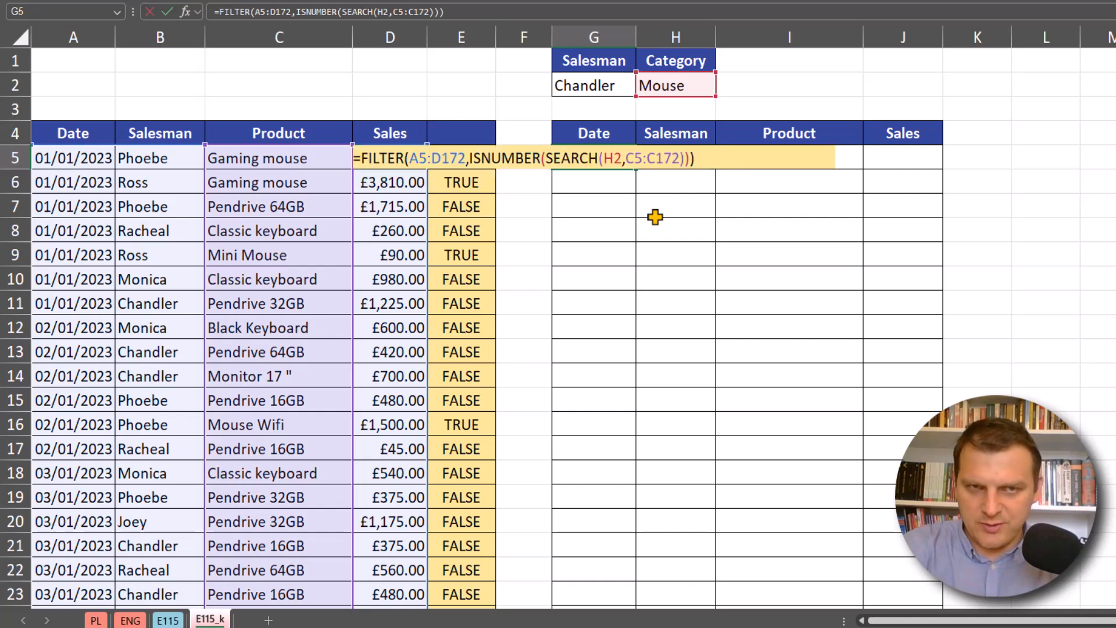
key("ctrl+Return")
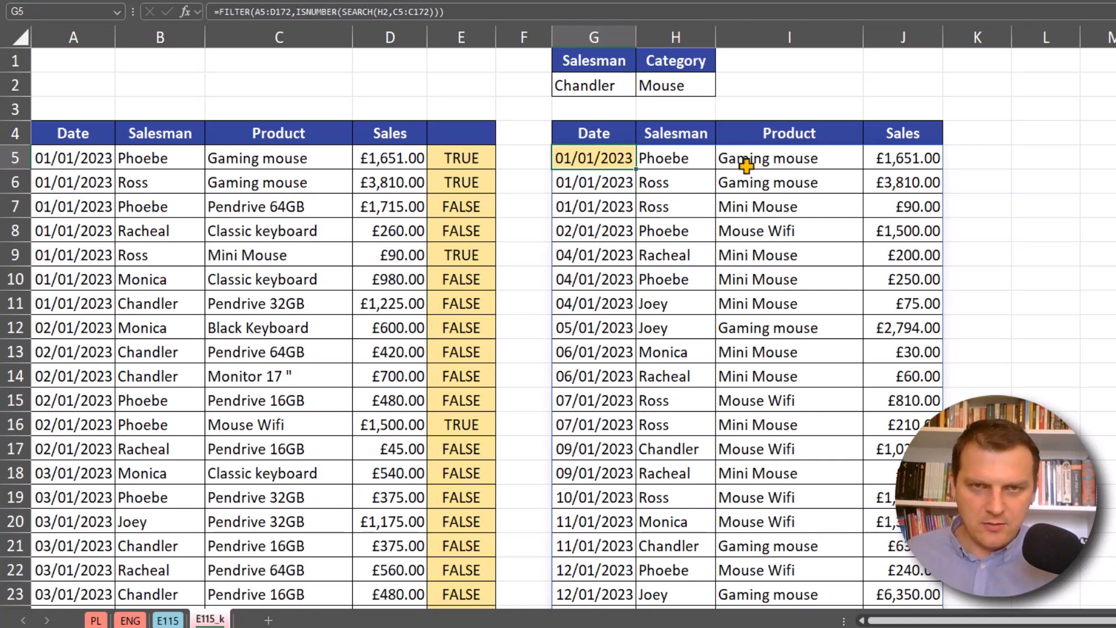
- Test the filtered table by switching the category in H2 to Pendrive, Keyboard and finally Monitor
left_click(779, 180)
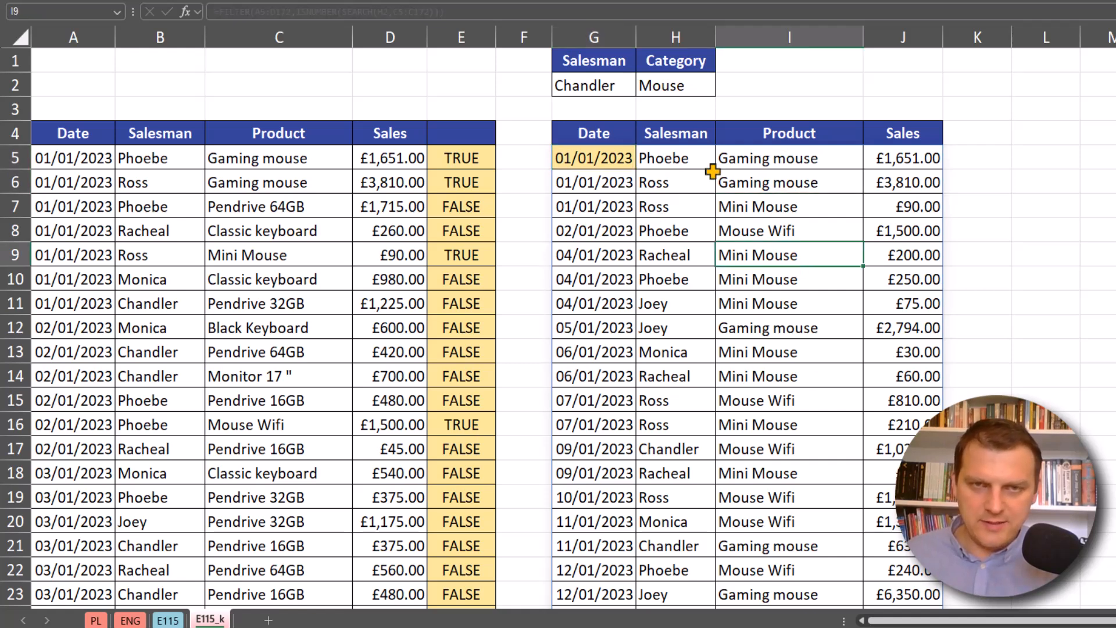
left_click(703, 87)
left_click(722, 89)
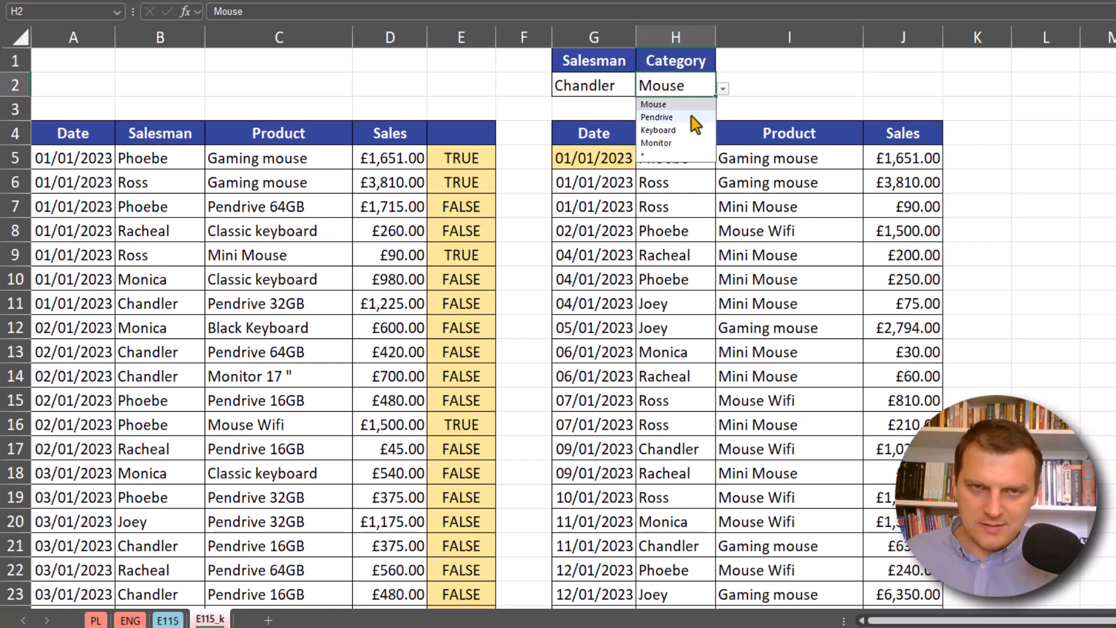
left_click(698, 117)
left_click(722, 92)
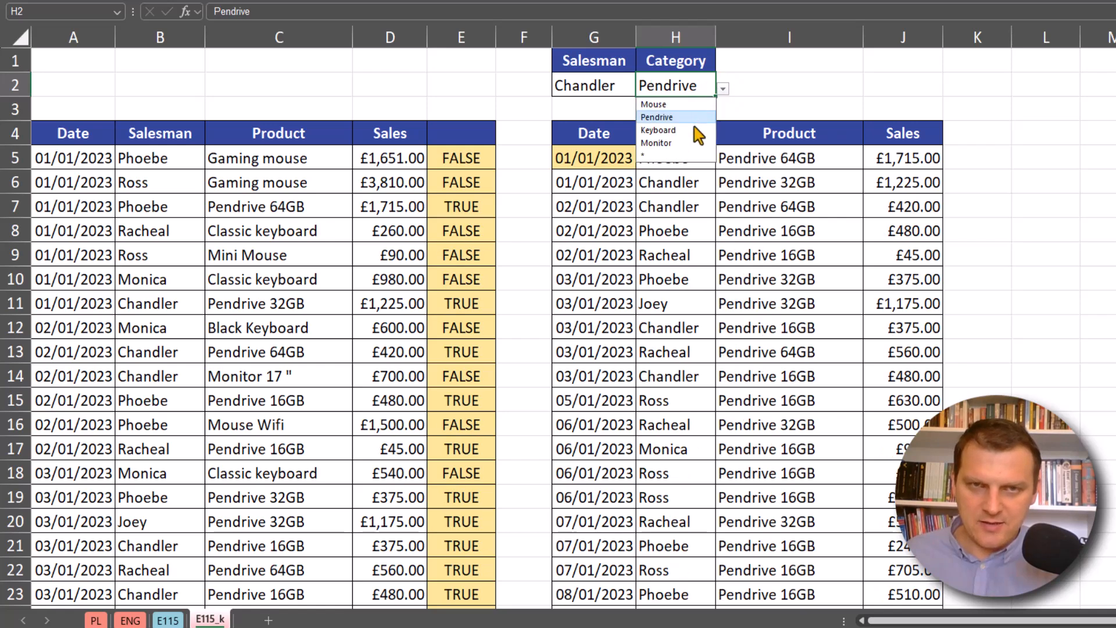
left_click(703, 129)
left_click(722, 89)
left_click(705, 143)
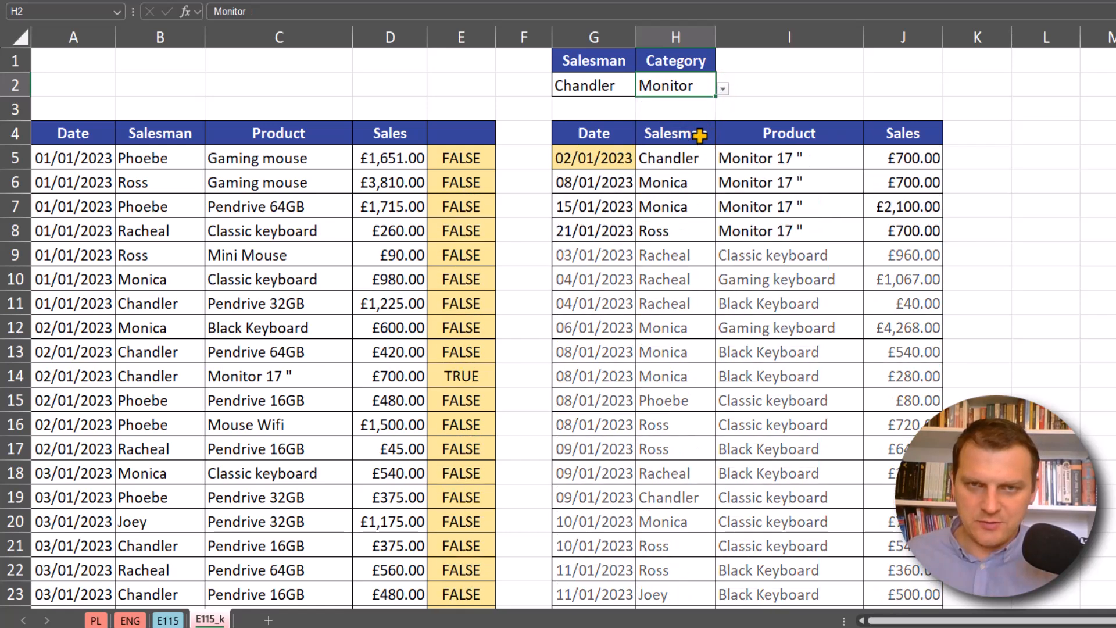
- Set the category in H2 to the wildcard * to test the filtered table with all products
left_click(723, 89)
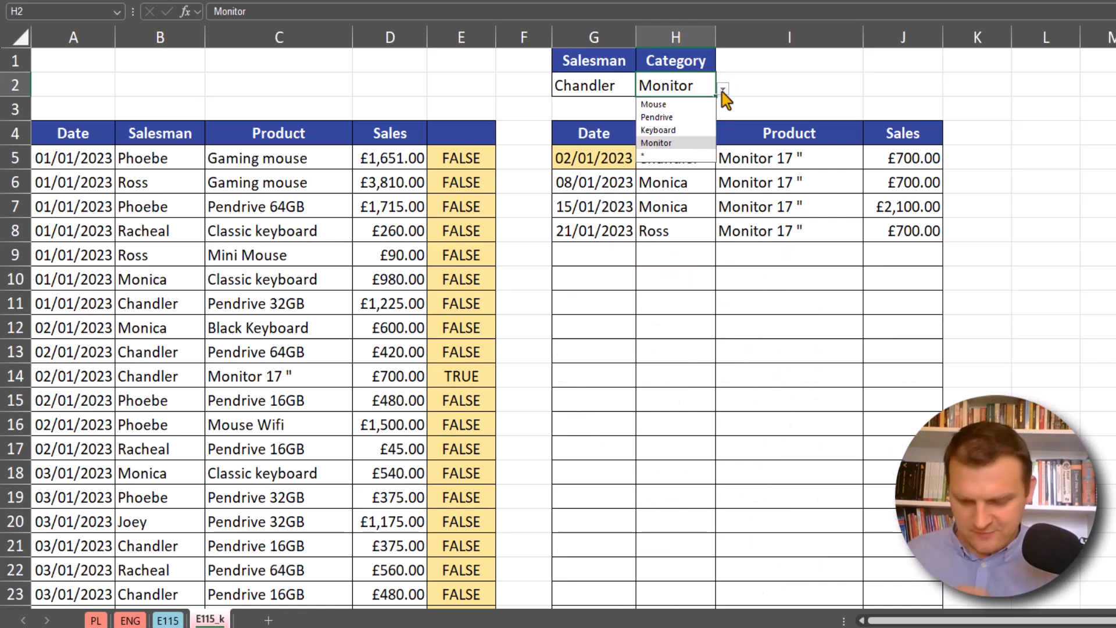
left_click(646, 156)
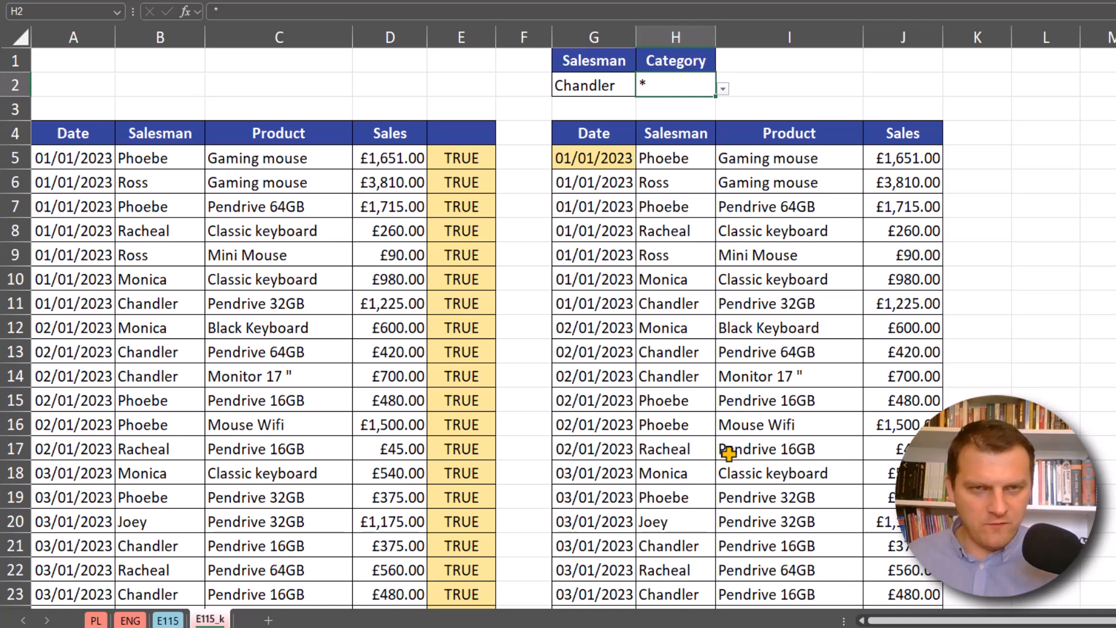
left_click(603, 85)
- Add the salesman condition *(B5:B172=G2) to the include argument of the FILTER formula in G5
left_click(604, 157)
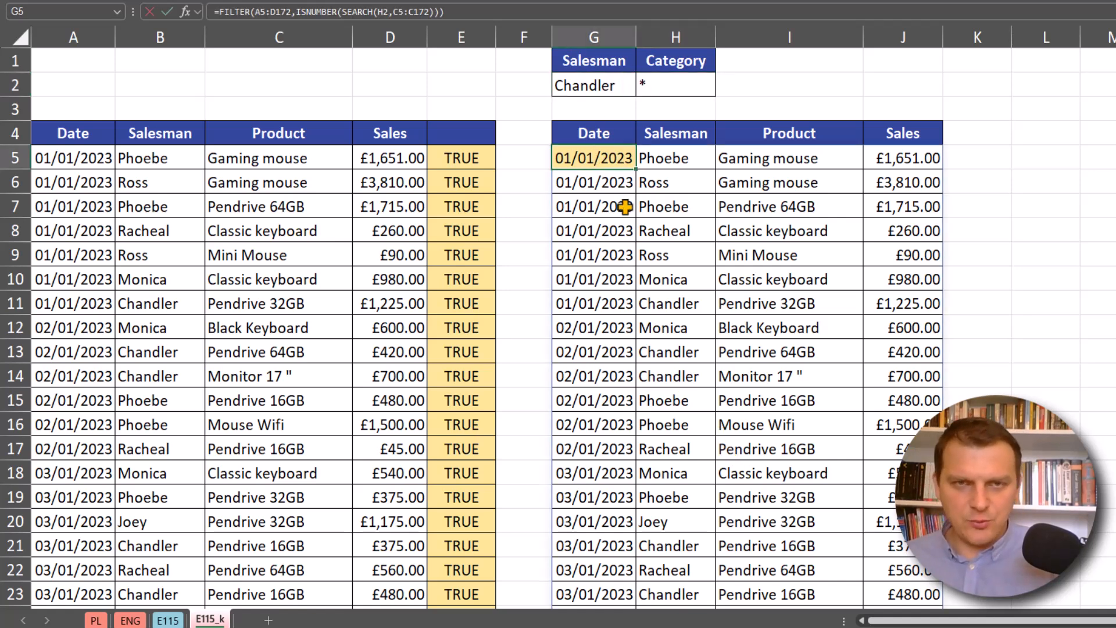
key("F2")
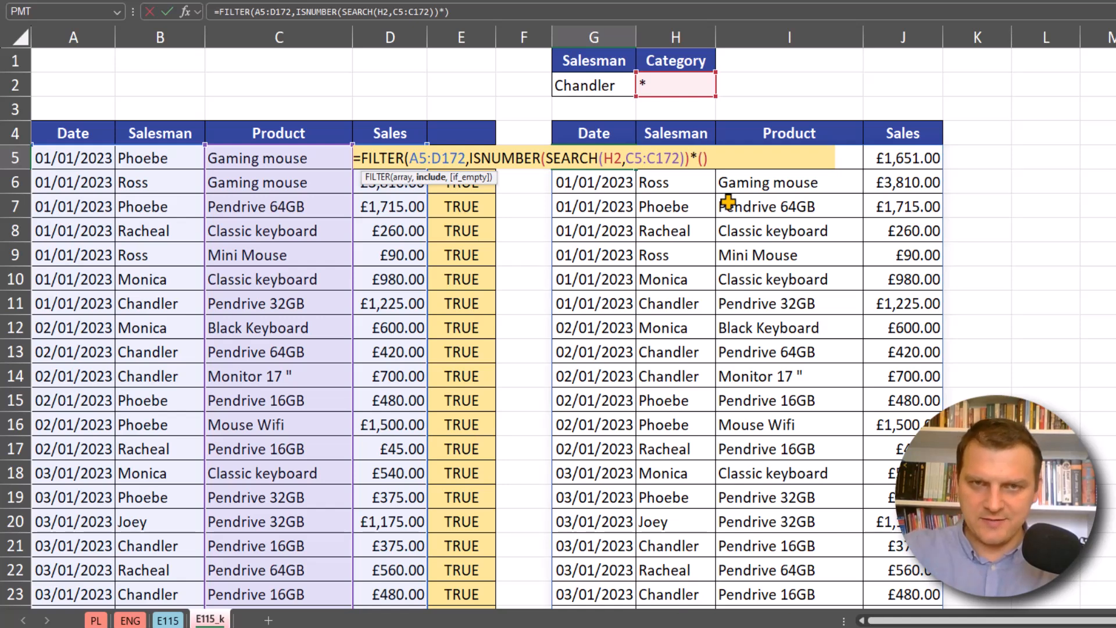
left_click(181, 157)
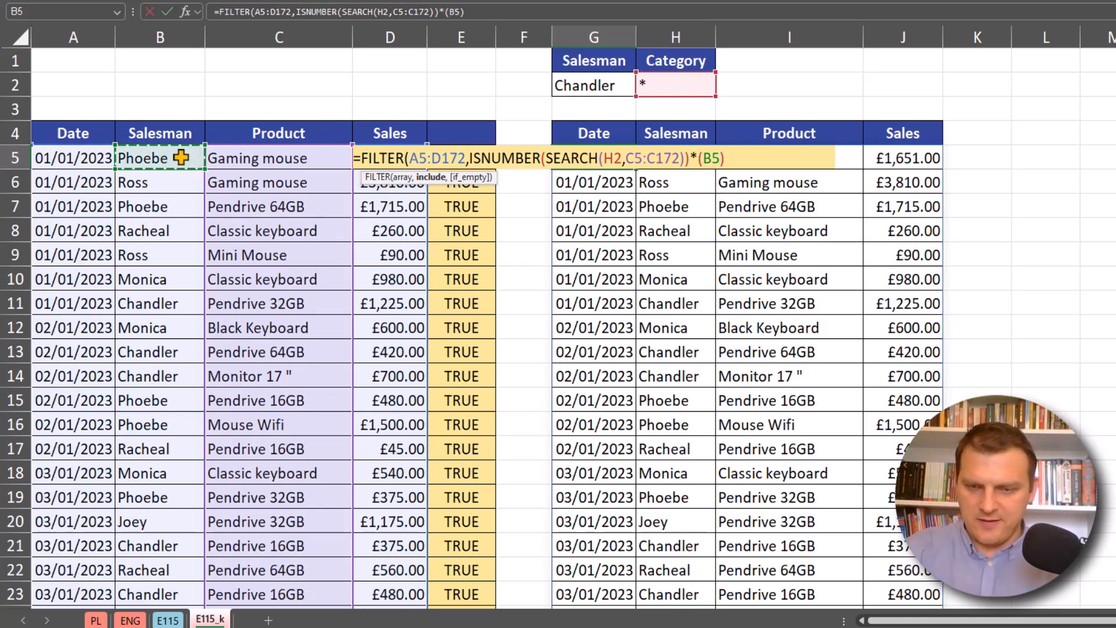
key("ctrl+shift+Down")
type("=")
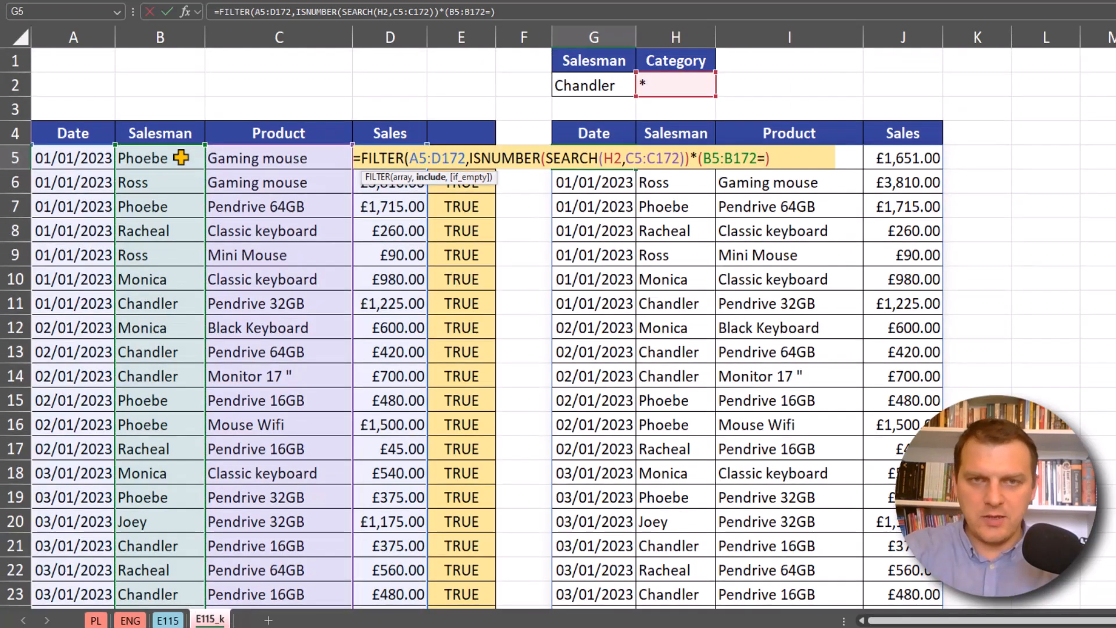
left_click(588, 84)
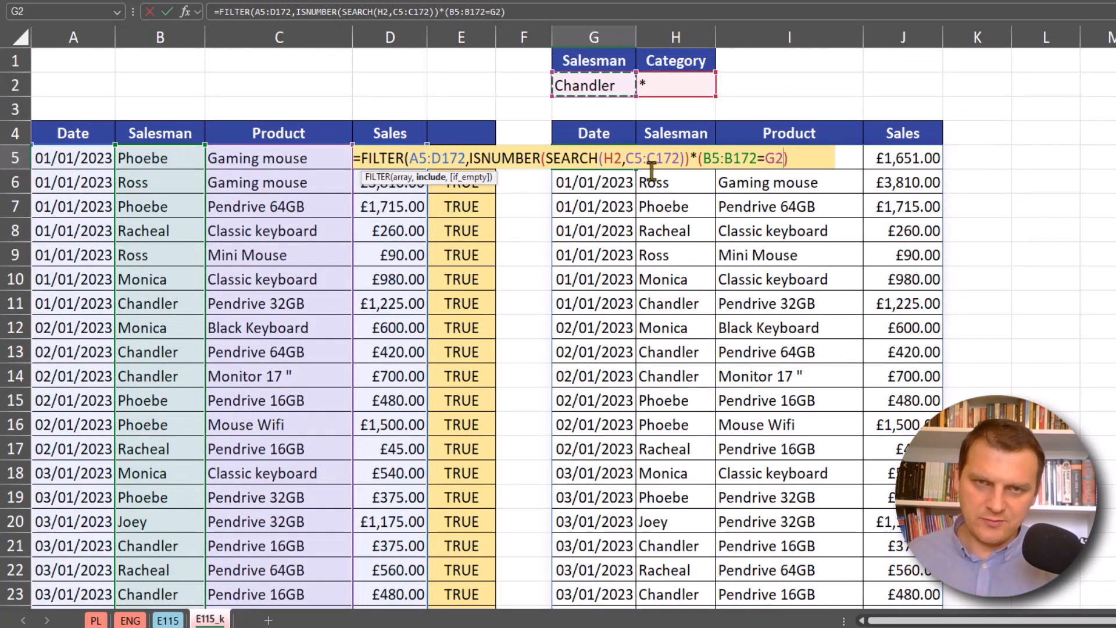
type(")")
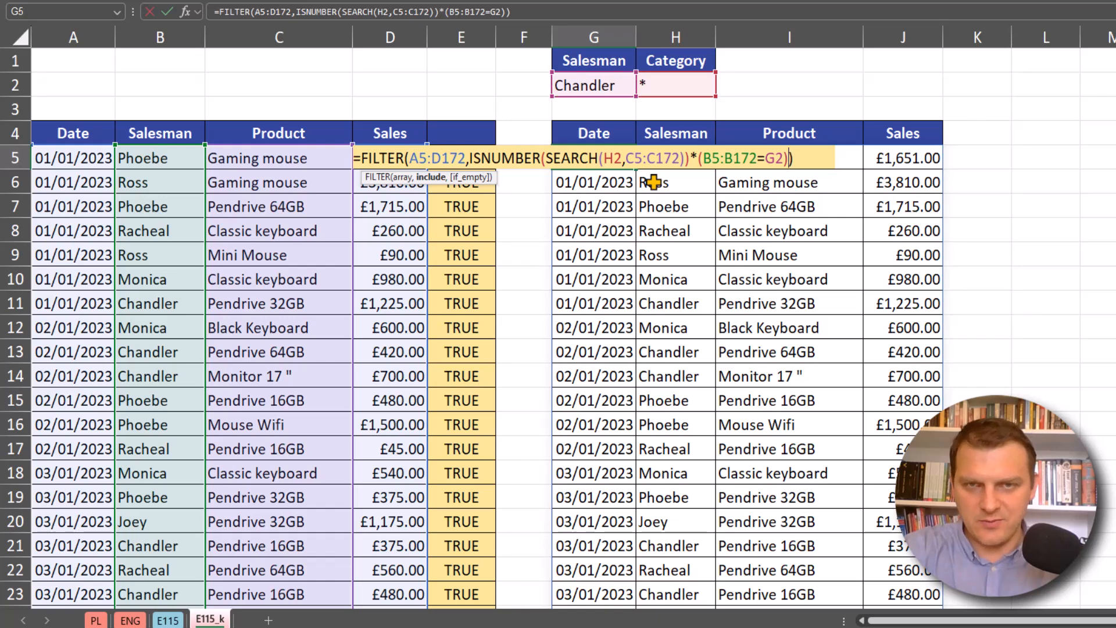
key("ctrl+Return")
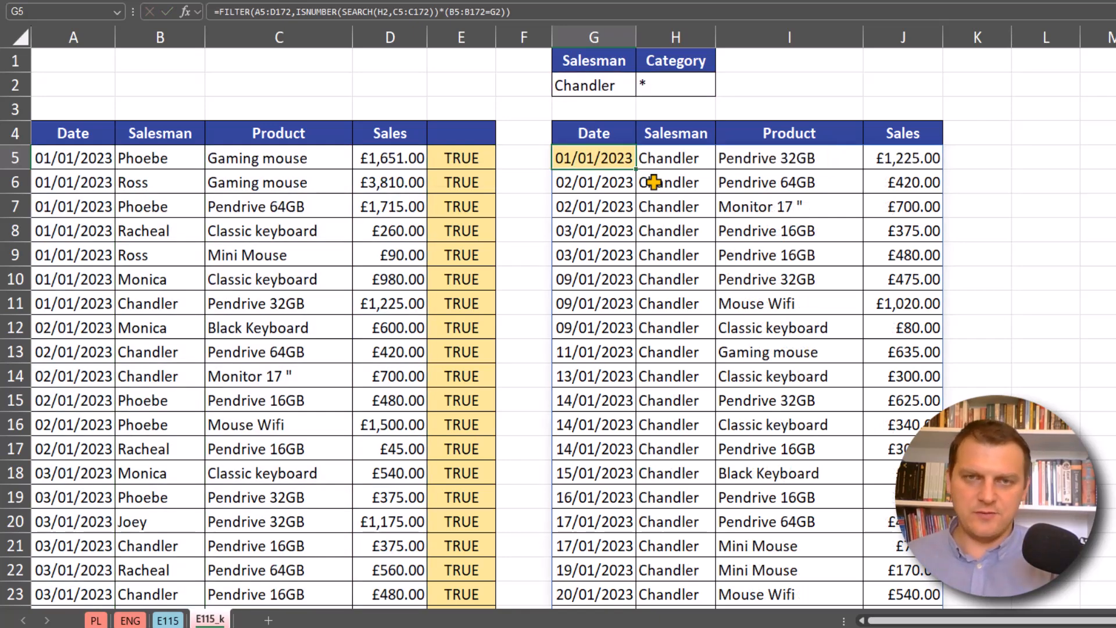
- Test the combined filter by choosing the first listed salesman in G2 and the category Mouse in H2
left_click(633, 87)
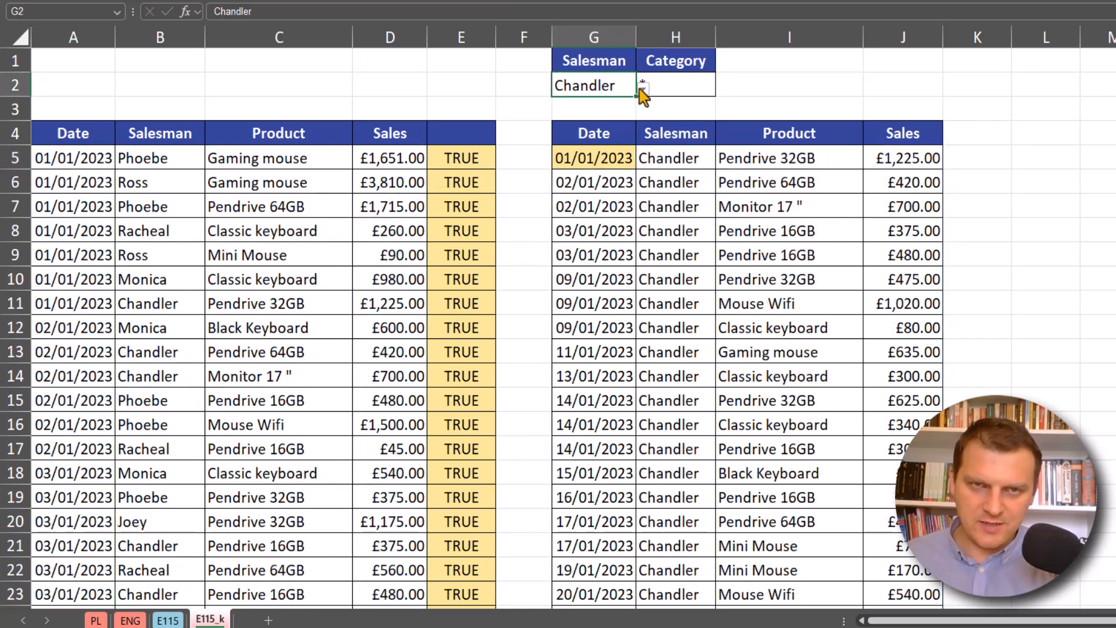
left_click(641, 87)
left_click(600, 105)
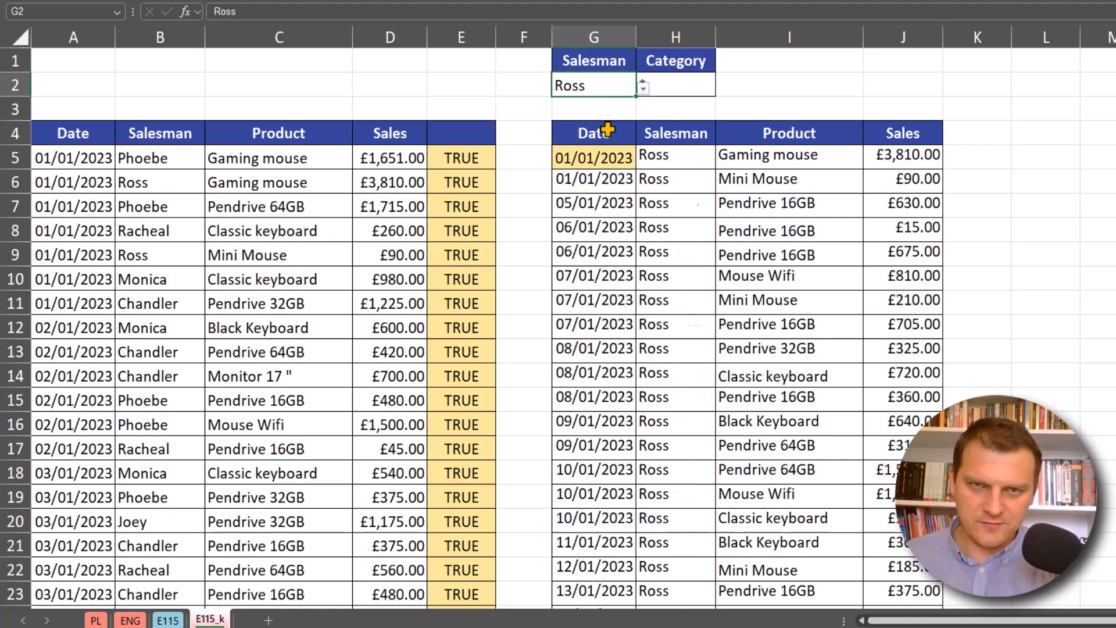
left_click(772, 157)
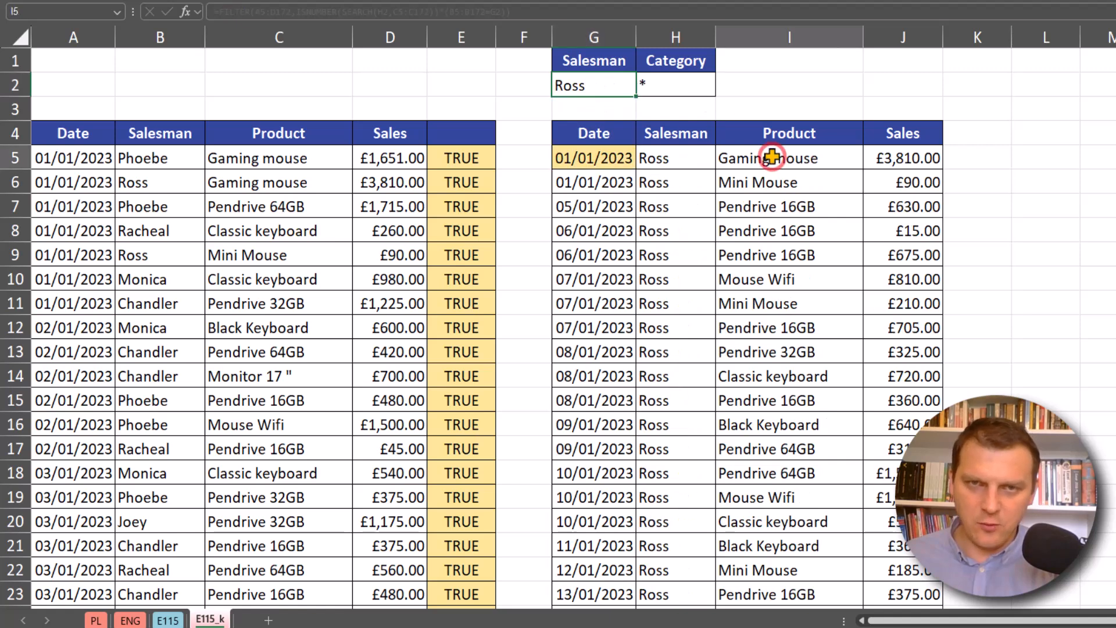
left_click(711, 85)
left_click(674, 104)
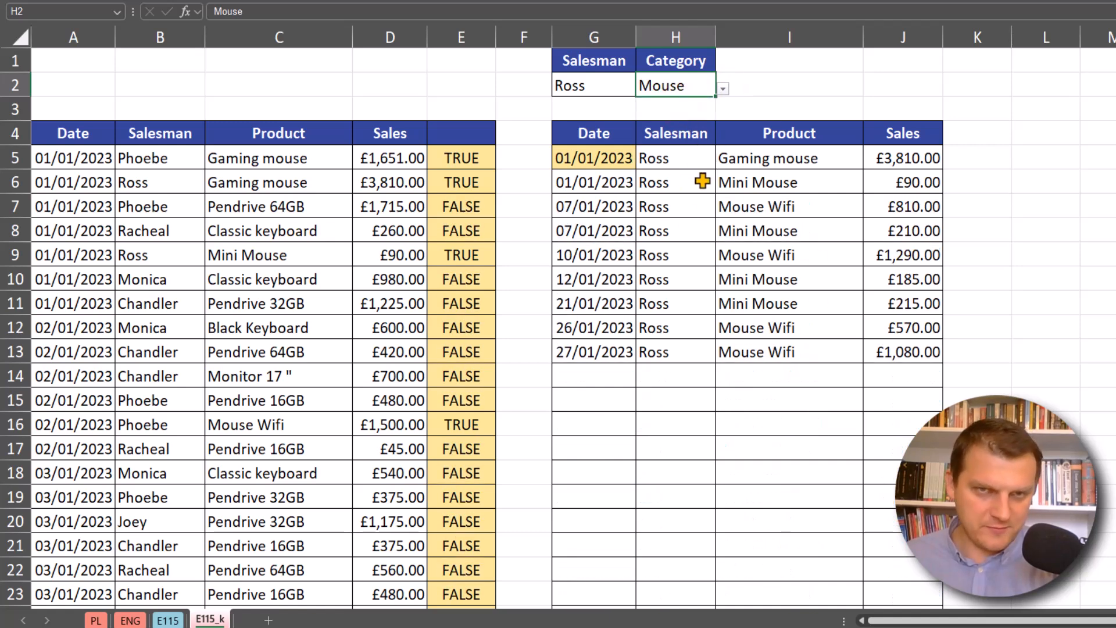
- Open the FILTER formula in G5 for editing and examine its ISNUMBER criterion
left_click(619, 161)
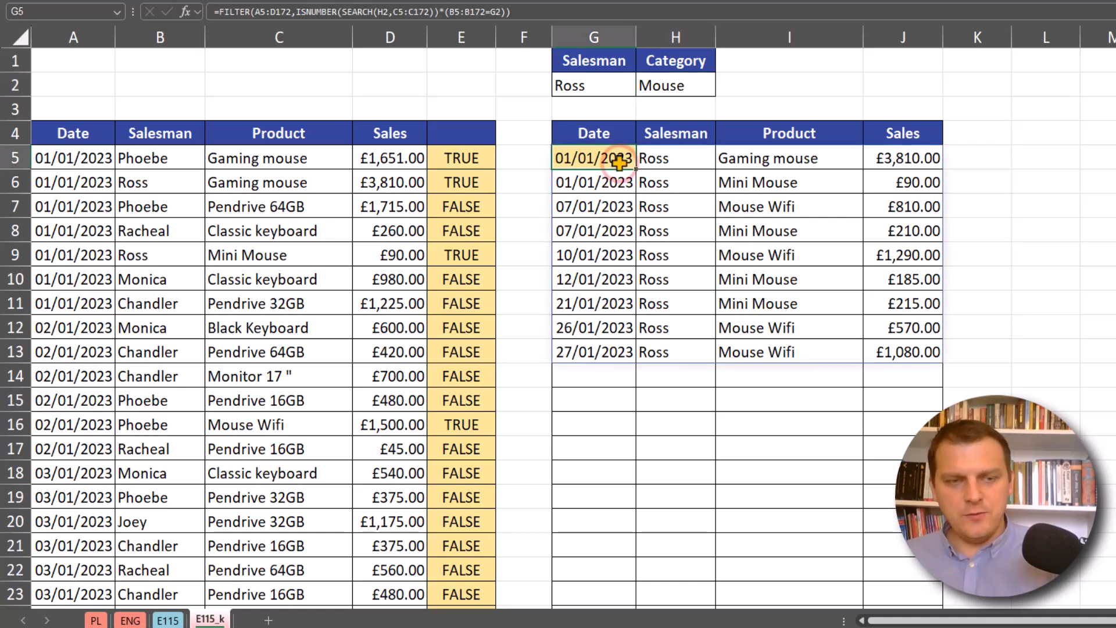
double_click(619, 162)
left_click(554, 158)
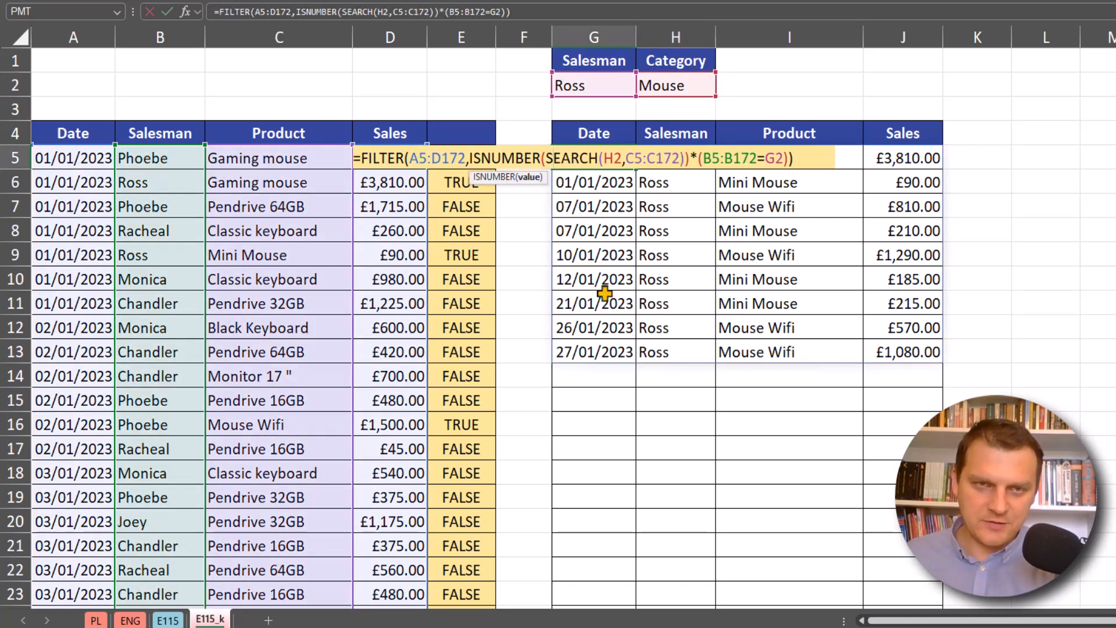